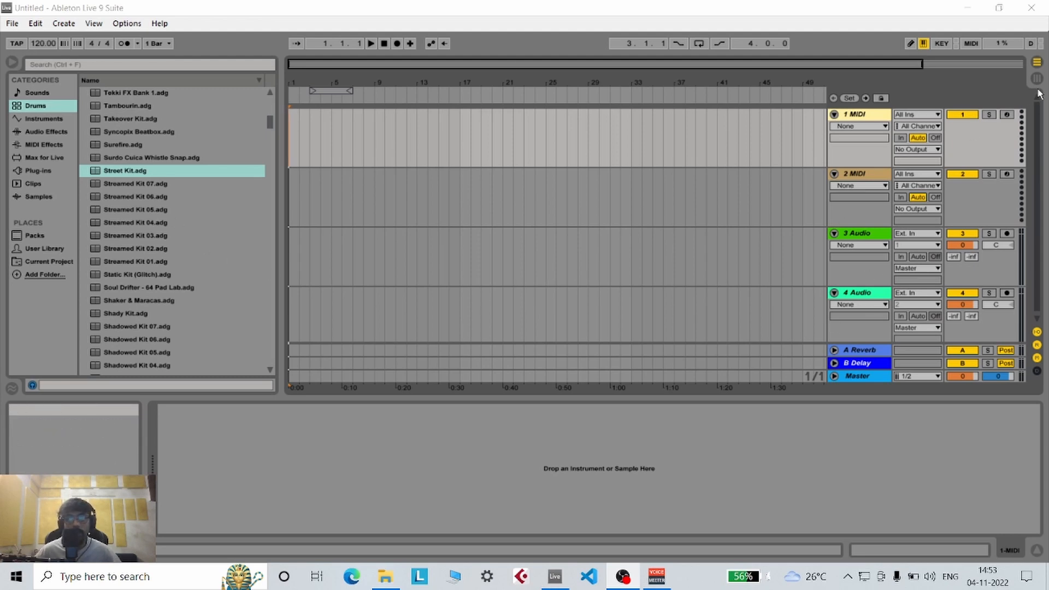
- Load an empty Drum Rack from the Drums category onto the first MIDI track in the Arrangement view
key("Tab")
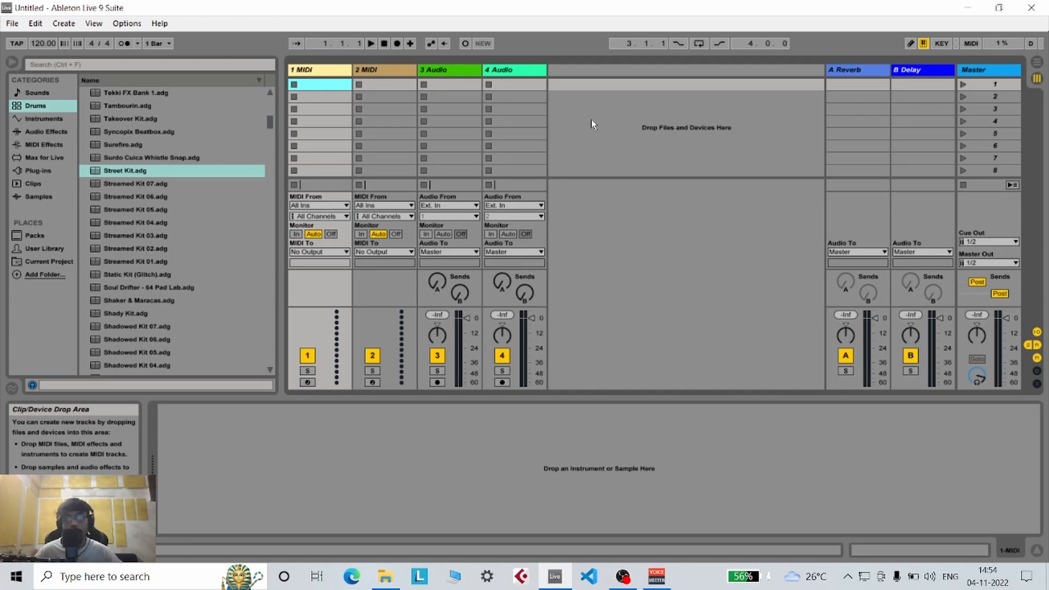
left_click(1037, 78)
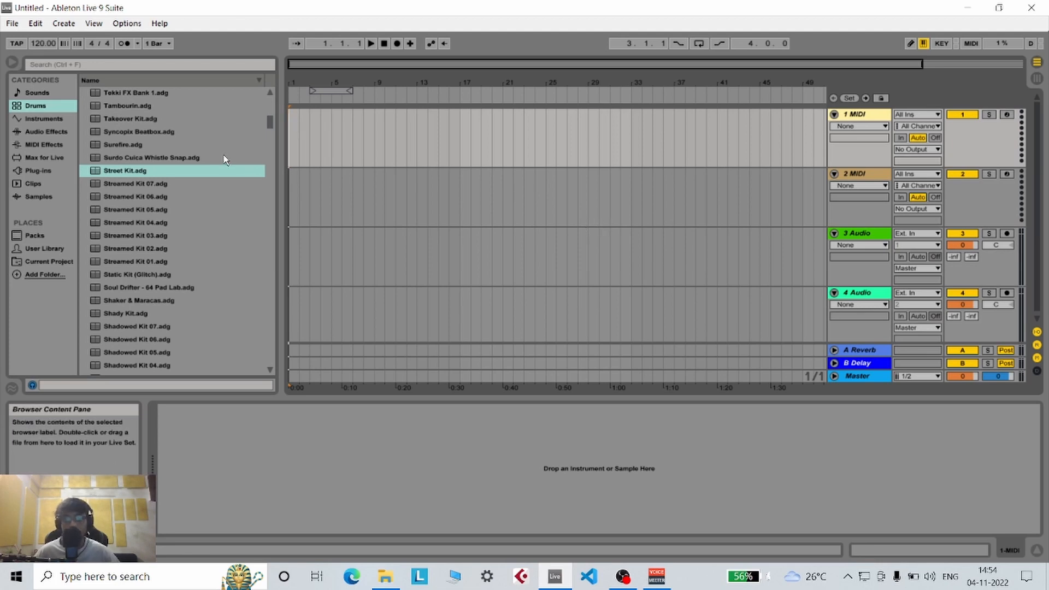
left_click(38, 106)
scroll(149, 180, "up", 10)
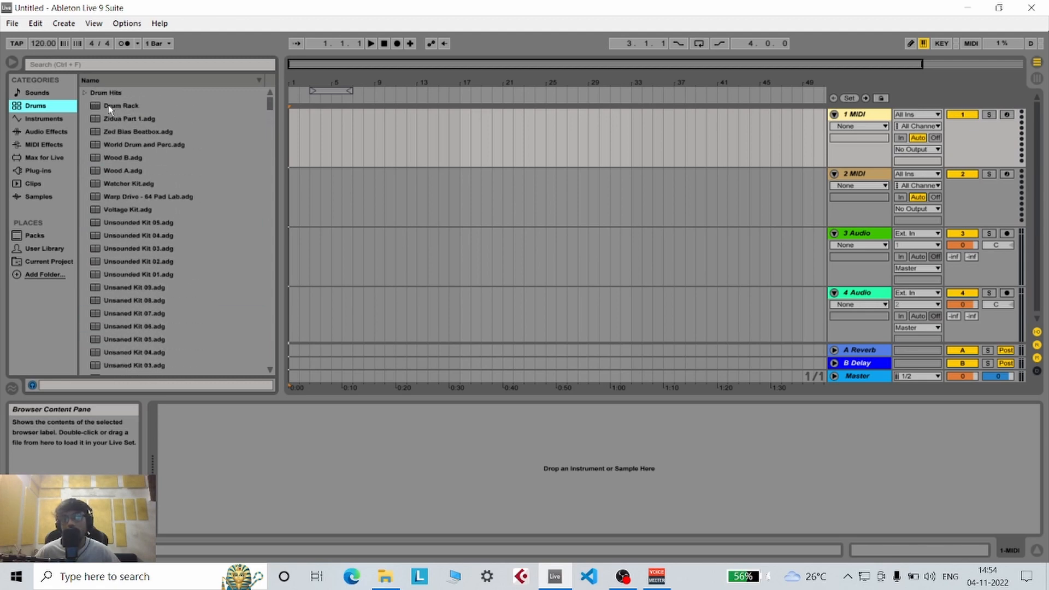
left_click_drag(101, 108, 458, 138)
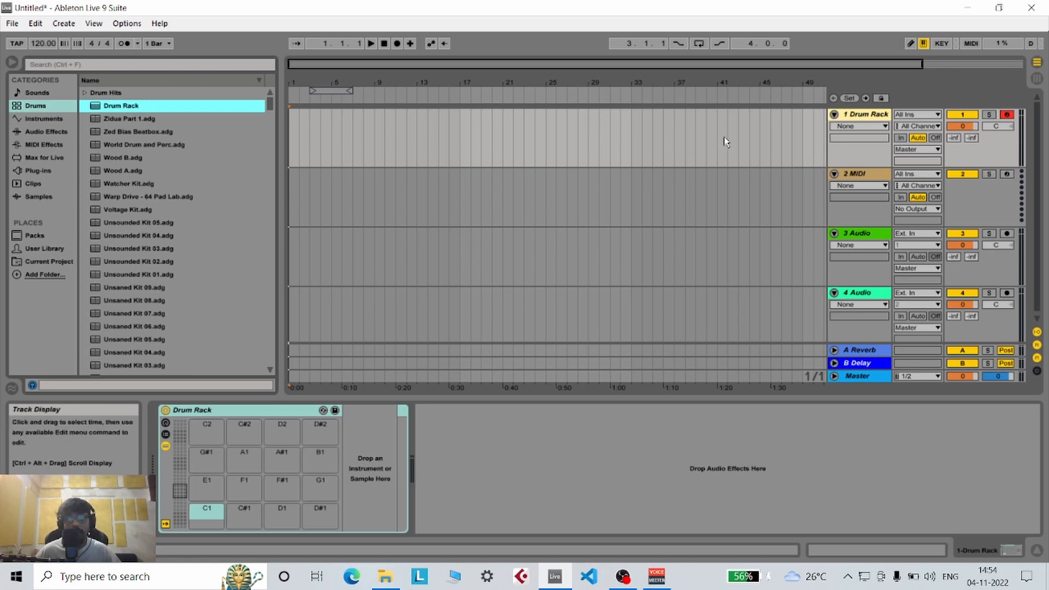
left_click(865, 118)
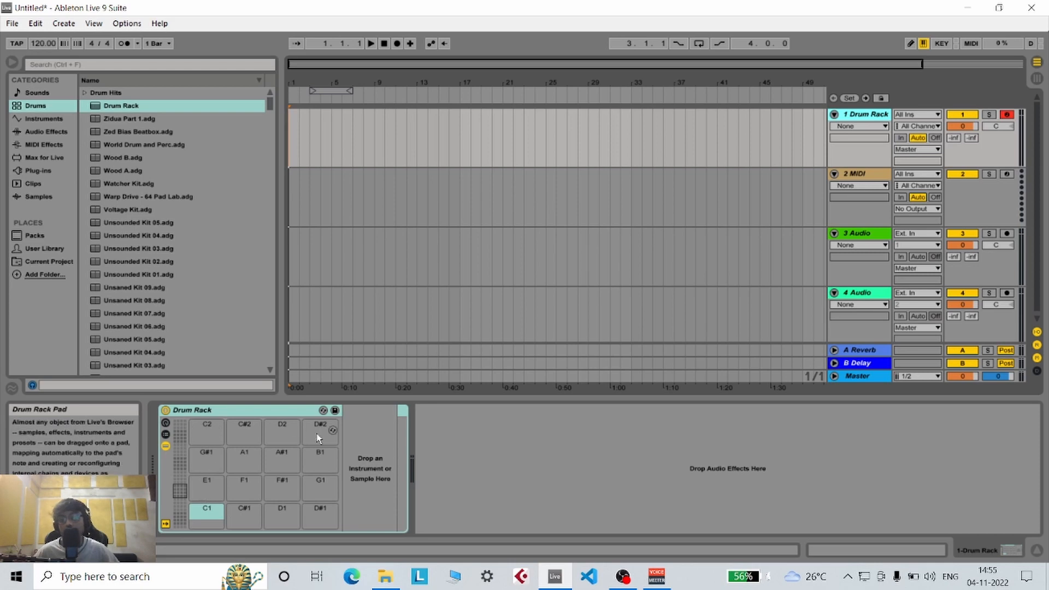
- Look through the kit presets listed in the Drums category
left_click(45, 110)
scroll(155, 234, "down", 4)
scroll(155, 234, "down", 4)
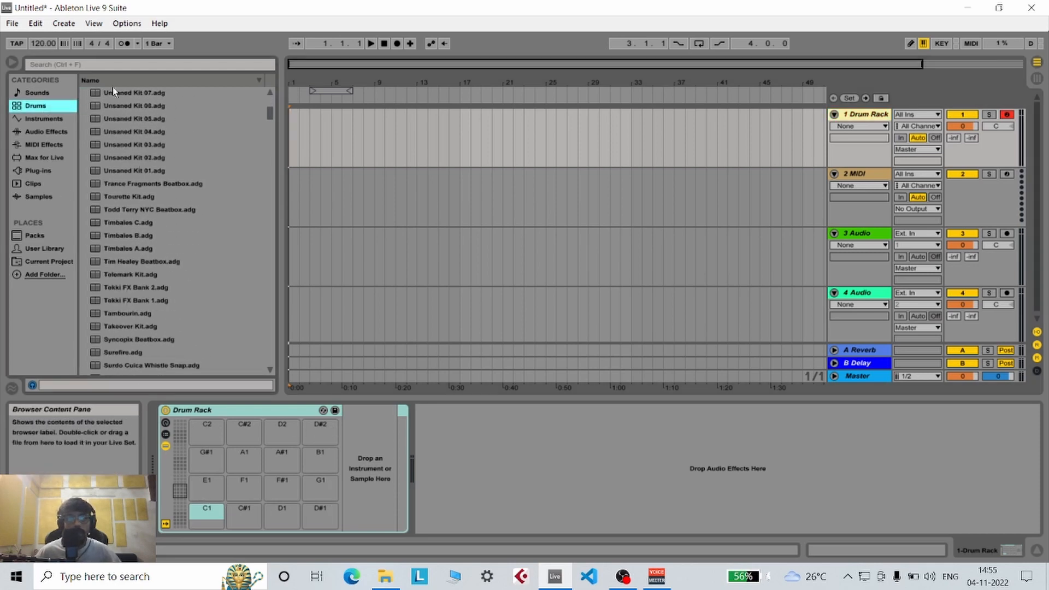
left_click_drag(270, 121, 270, 359)
scroll(248, 109, "up", 3)
left_click(175, 105)
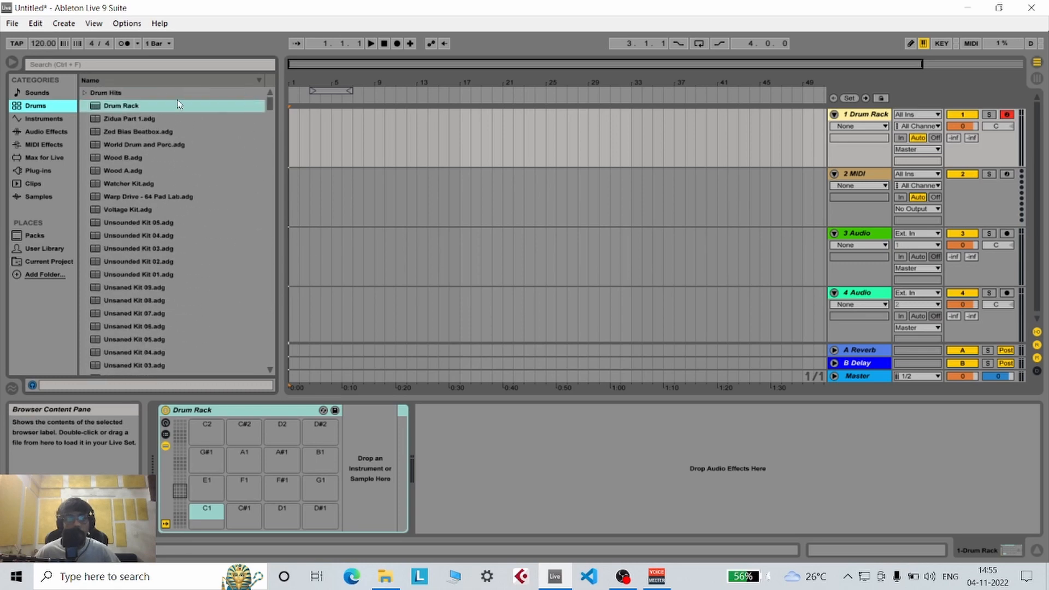
- Browse the Kick samples under Drum Hits and audition several, including Kick_Puncher.aif and kick_gentle.aif
left_click(84, 93)
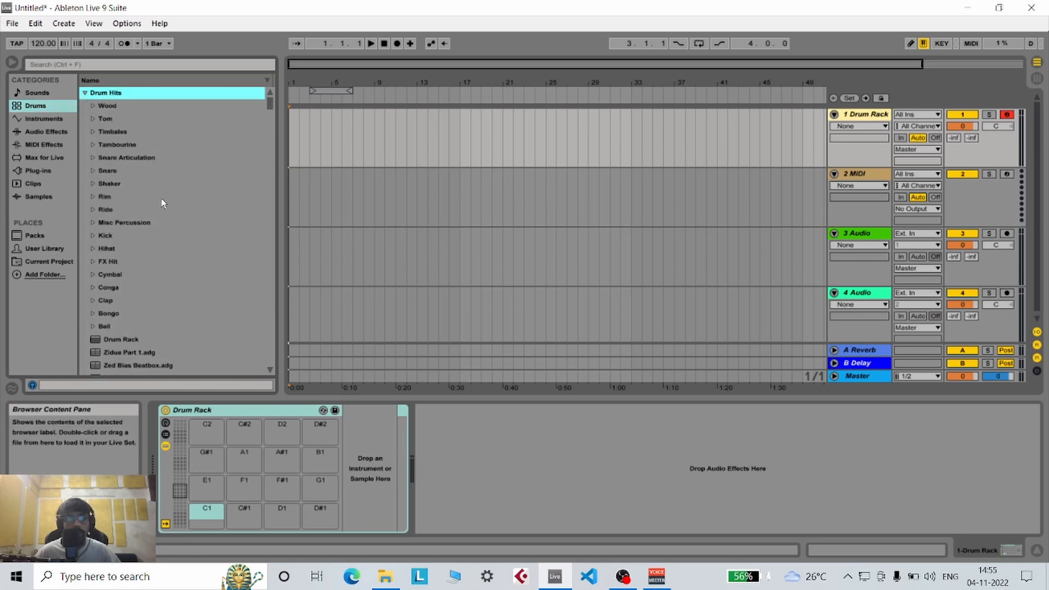
left_click(89, 238)
left_click(93, 235)
scroll(93, 236, "down", 1)
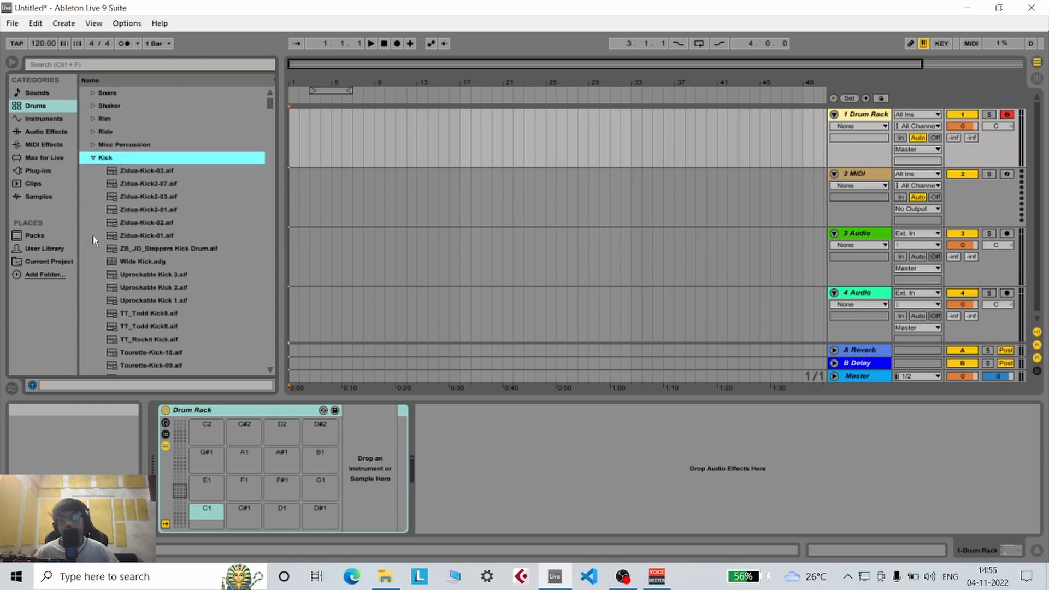
scroll(93, 235, "down", 9)
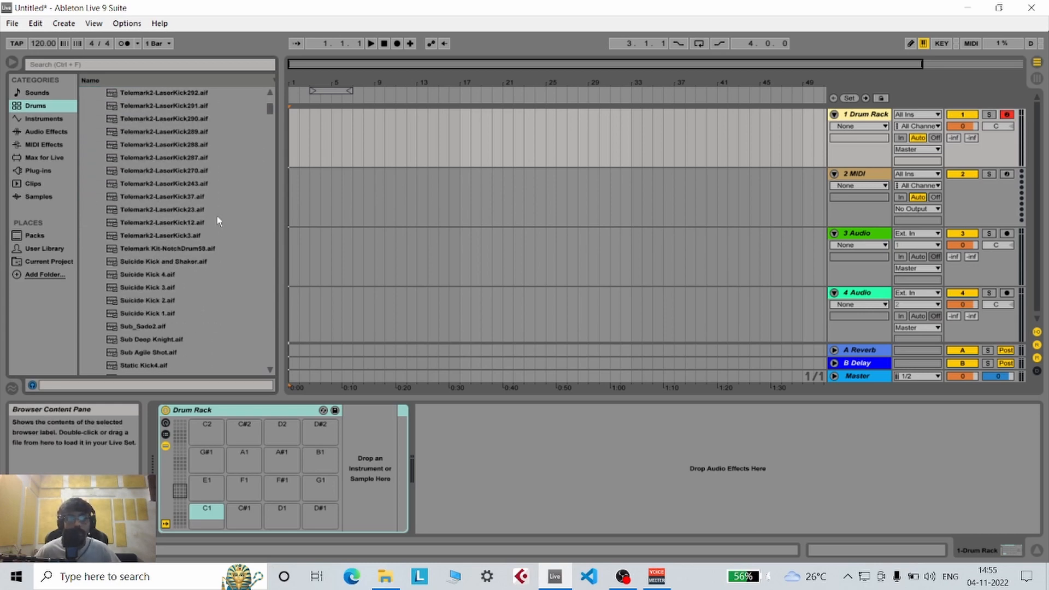
mouse_move(267, 110)
left_mouse_down()
mouse_move(268, 182)
mouse_move(269, 97)
mouse_move(268, 129)
left_mouse_up()
left_click(133, 214)
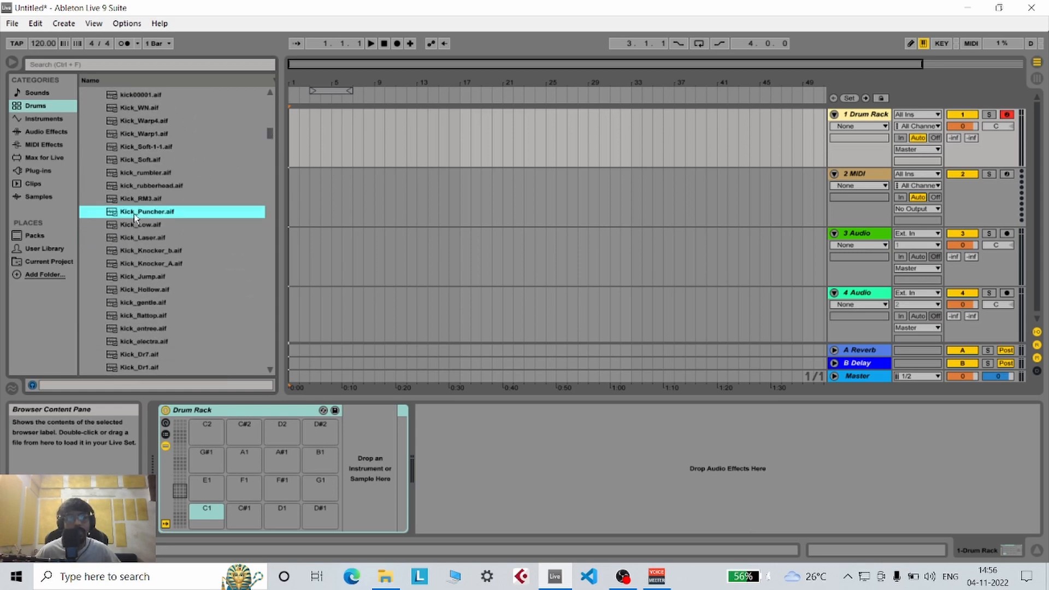
left_click(143, 303)
scroll(165, 297, "down", 2)
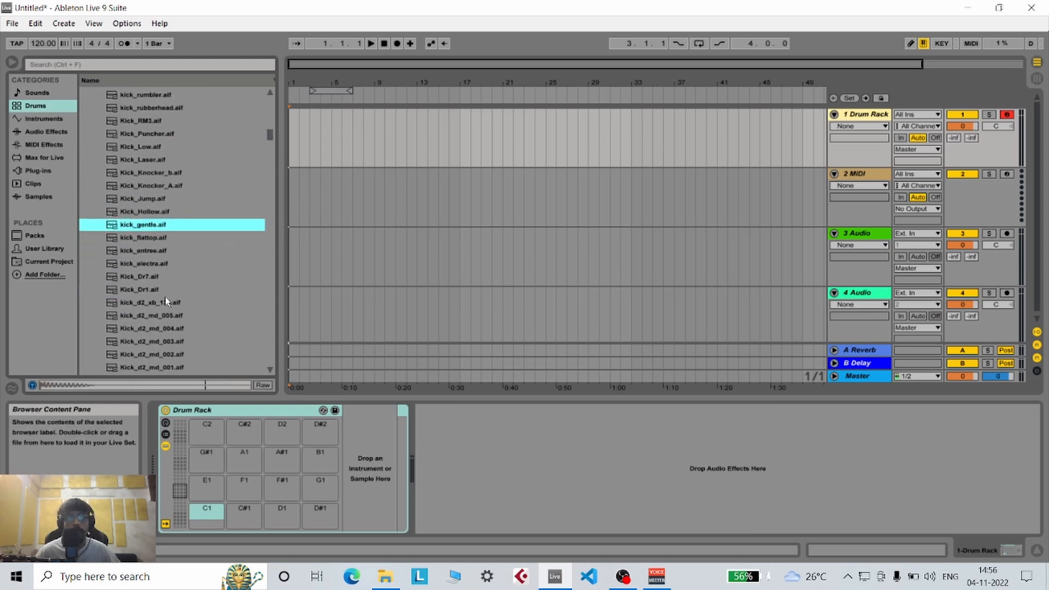
scroll(165, 297, "down", 2)
left_click(165, 301)
left_click_drag(269, 136, 270, 102)
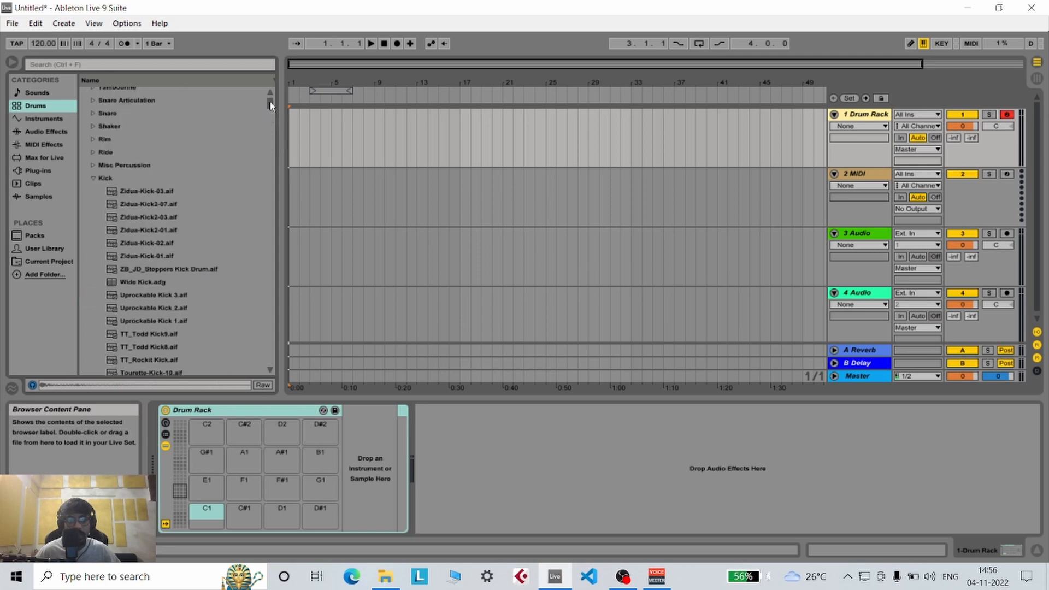
left_click(94, 236)
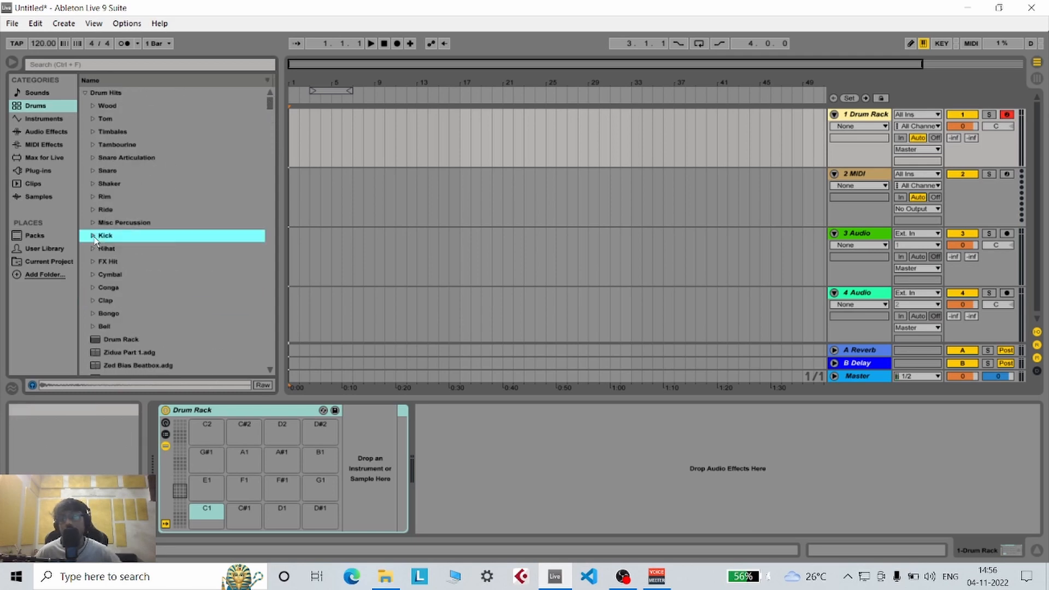
- Search the drum library for 707 and load Kick-707.aif onto the Drum Rack's C1 pad
left_click(83, 64)
type("707")
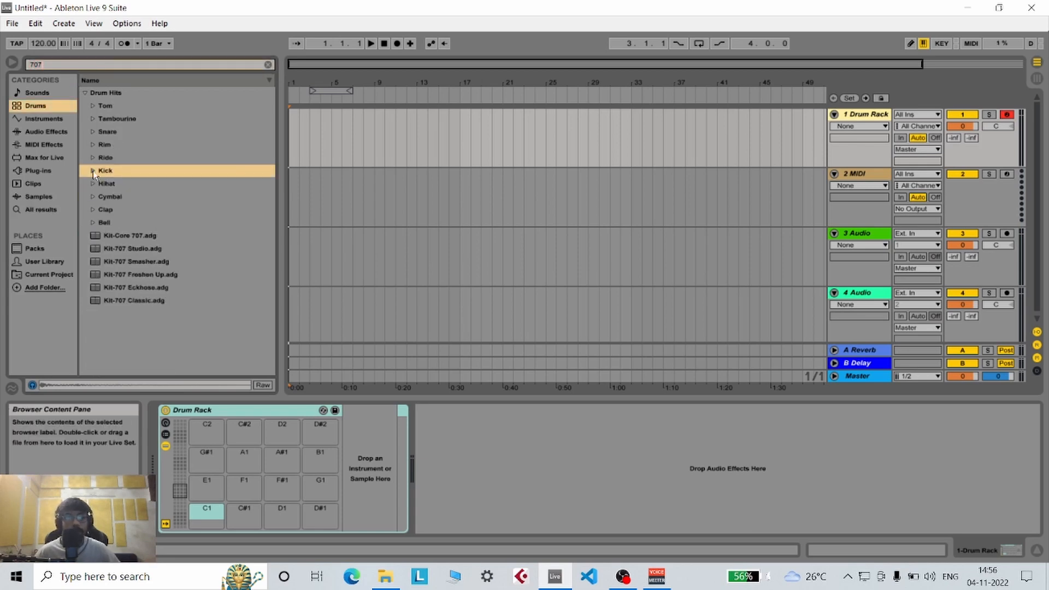
left_click(92, 172)
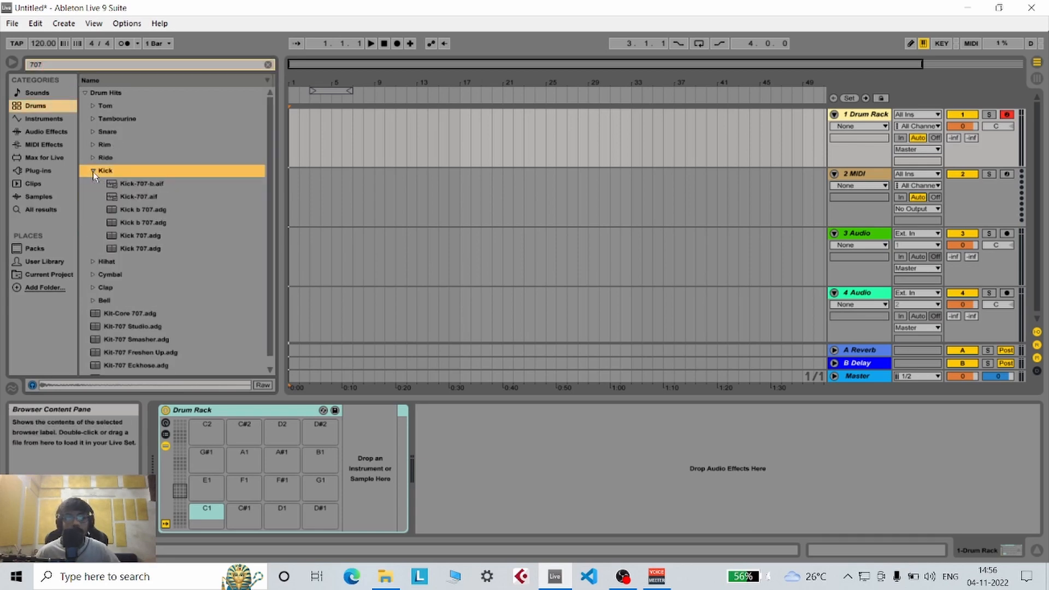
scroll(148, 258, "down", 1)
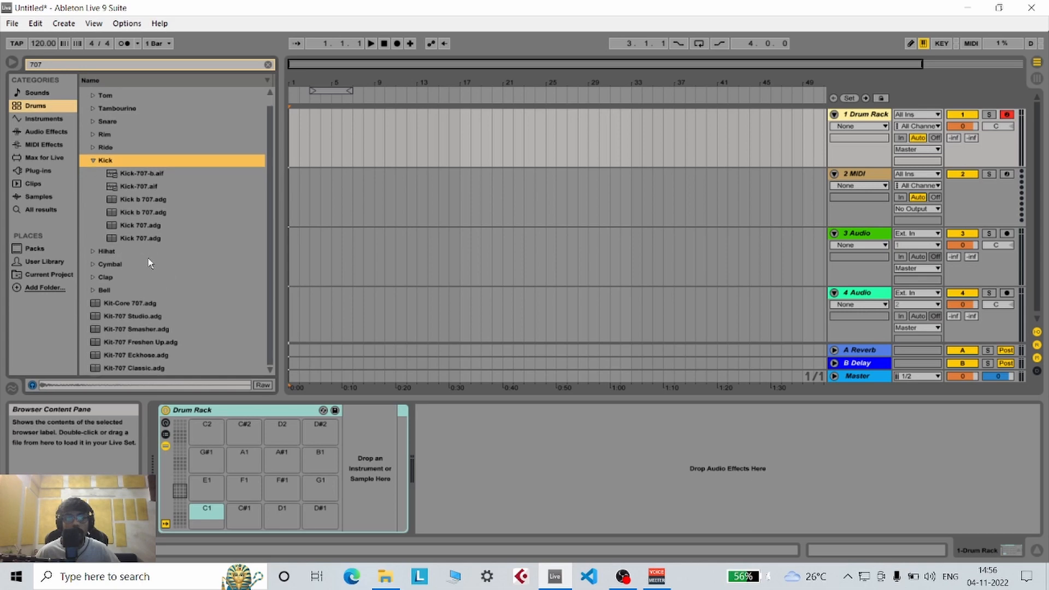
left_click(148, 187)
scroll(146, 187, "up", 1)
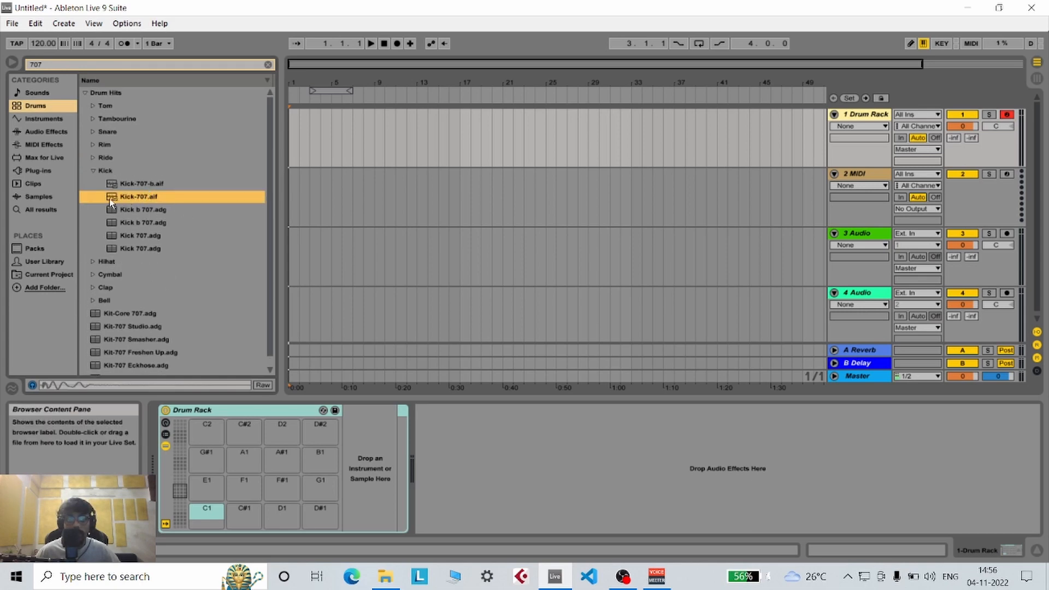
left_click_drag(109, 198, 249, 507)
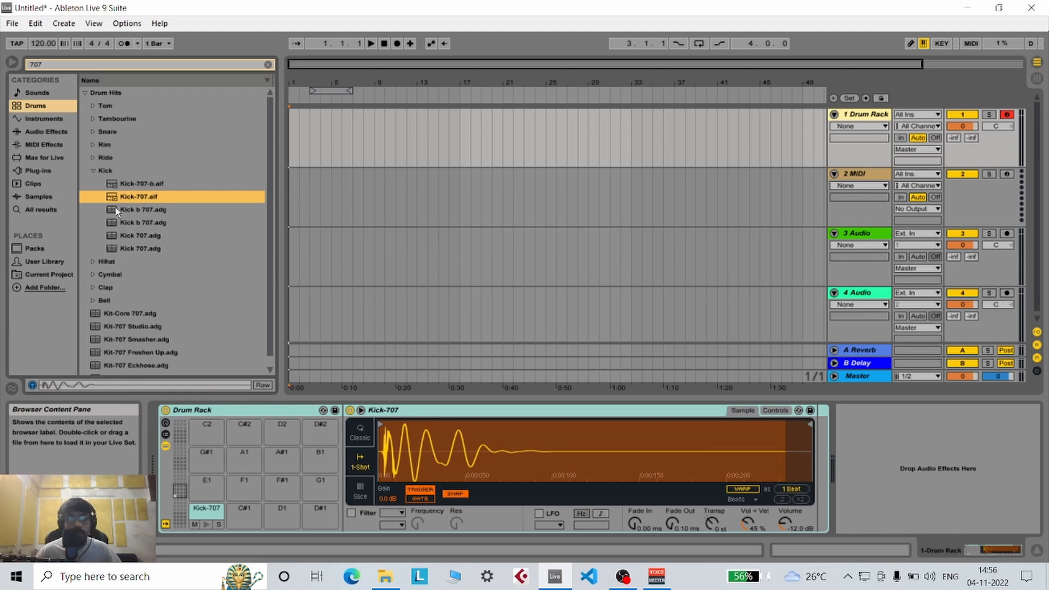
- Load Snare b 707.adg from the Snare folder onto the Drum Rack's C#1 pad
scroll(116, 207, "down", 1)
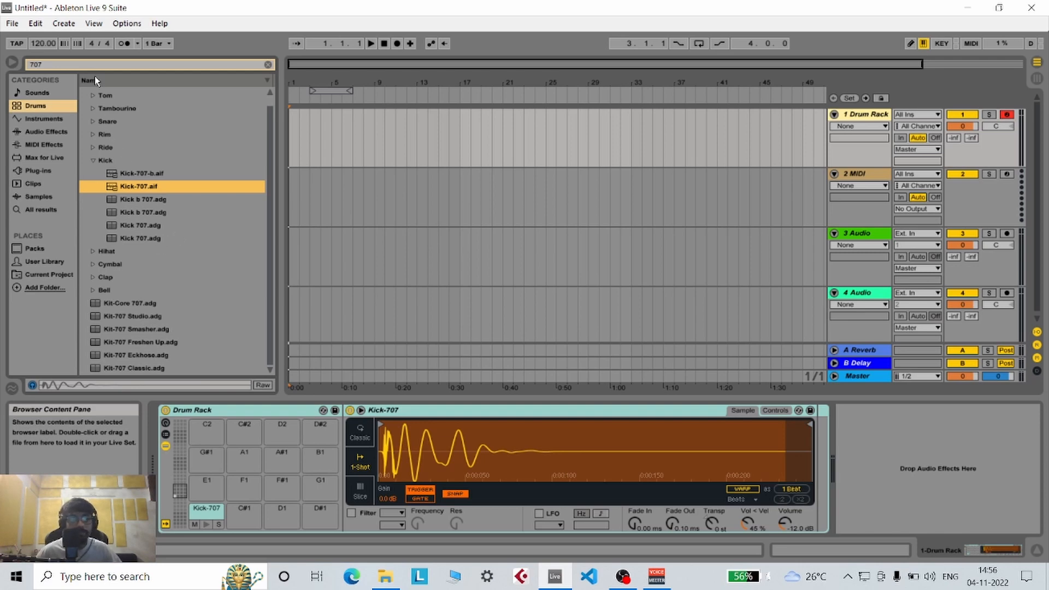
left_click(91, 121)
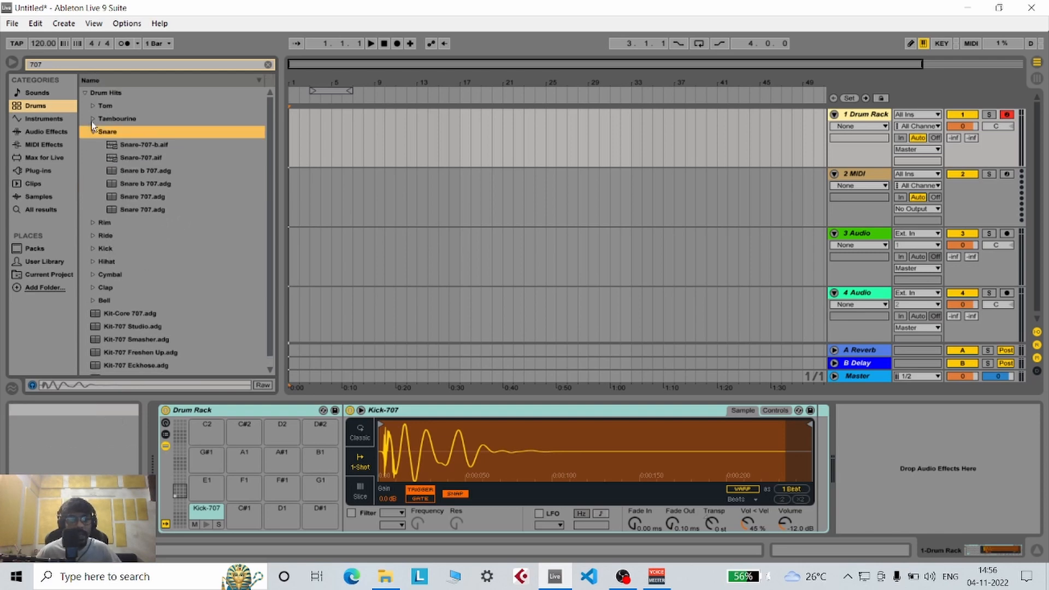
left_click(136, 171)
left_click_drag(135, 173, 245, 513)
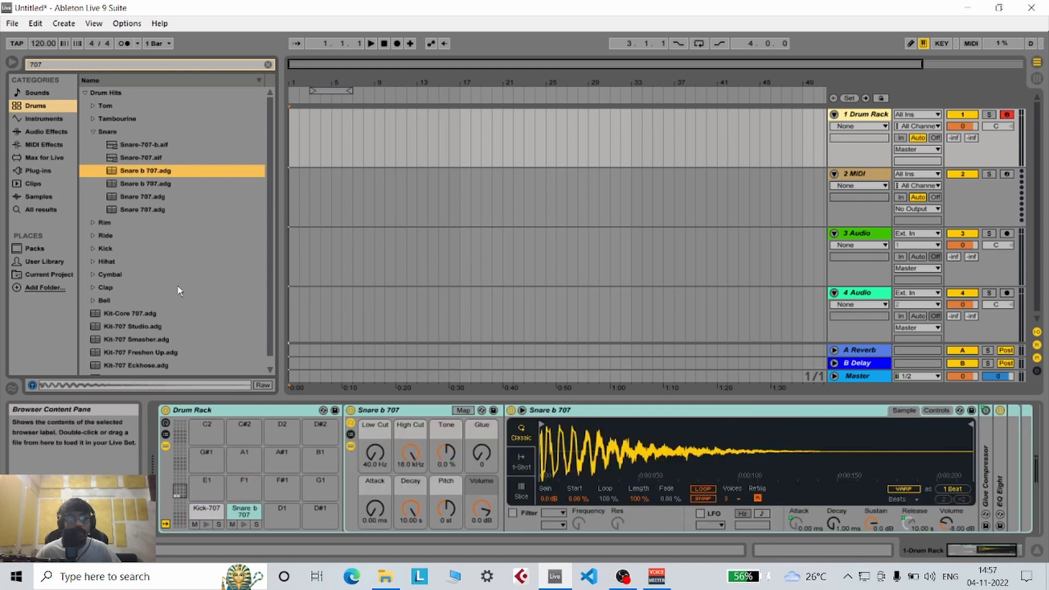
left_click(92, 132)
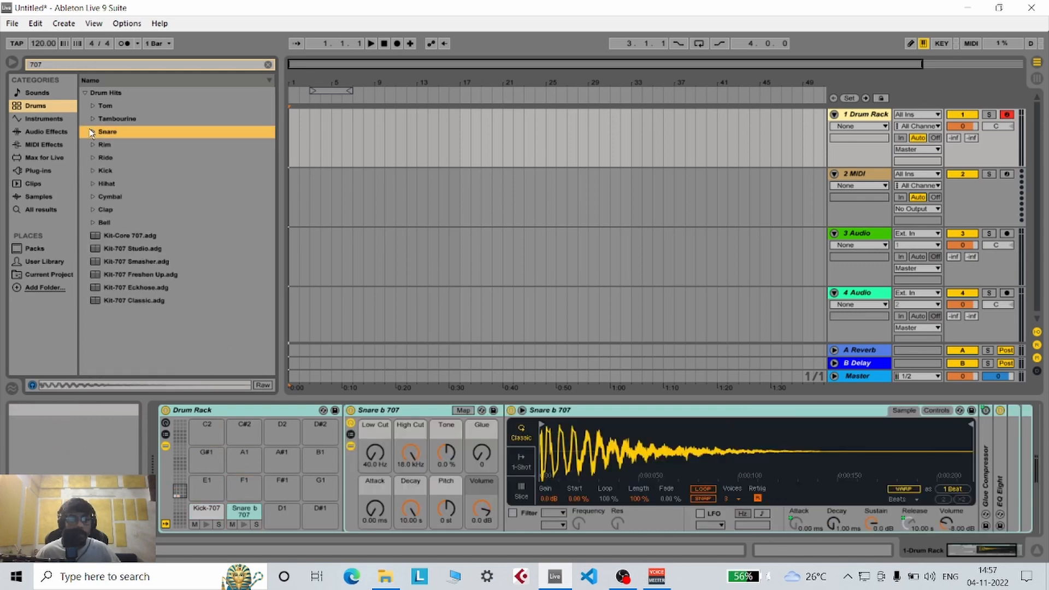
- Load Hihat Closed 707.adg onto the D1 pad and Hihat Open 707.adg onto the D#1 pad
left_click(92, 184)
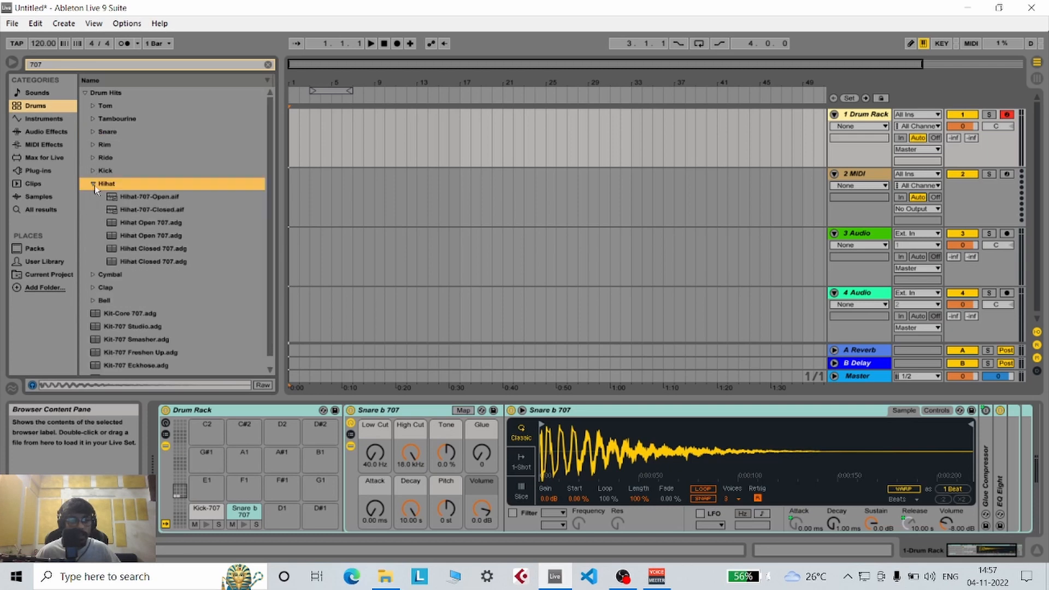
left_click(152, 248)
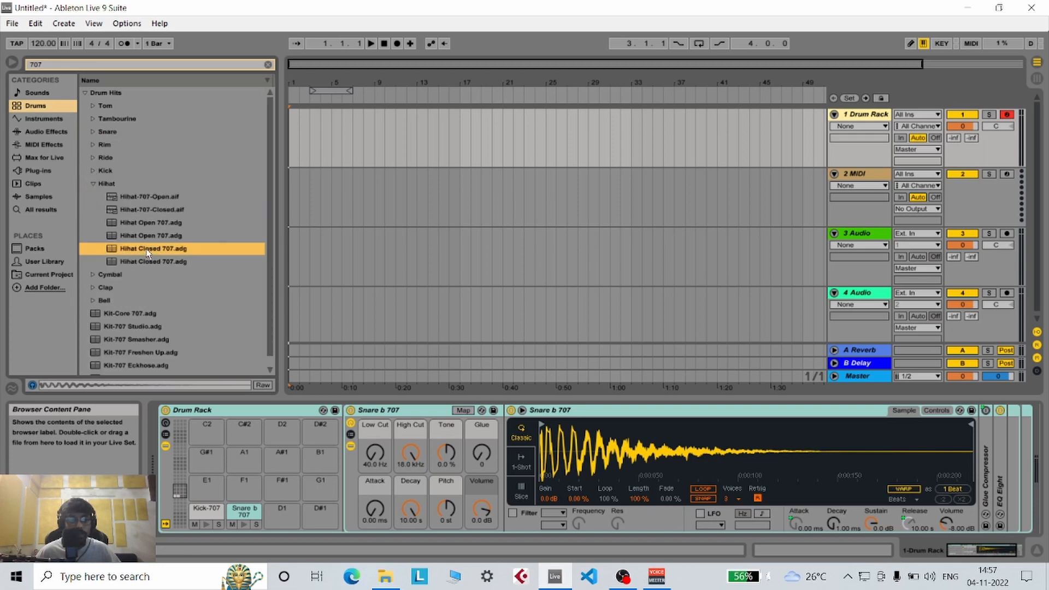
left_click_drag(277, 519, 279, 516)
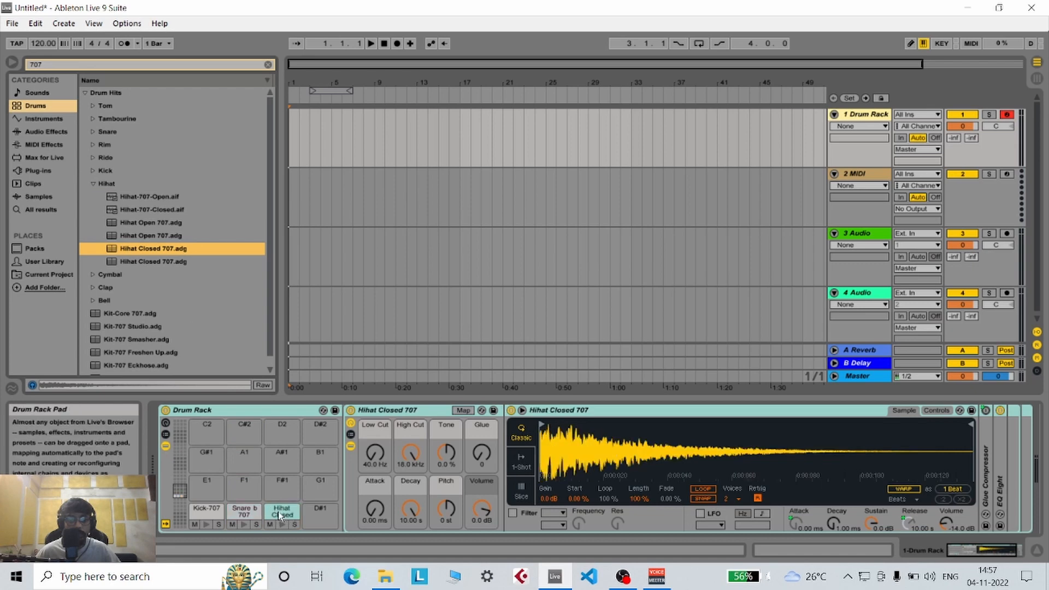
left_click(140, 237)
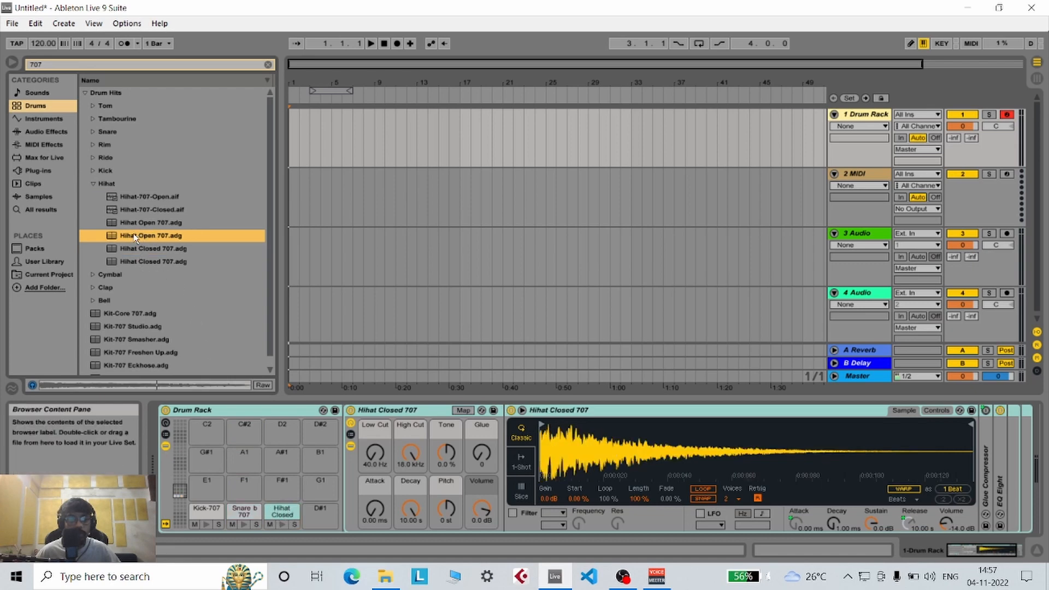
left_click_drag(321, 513, 321, 514)
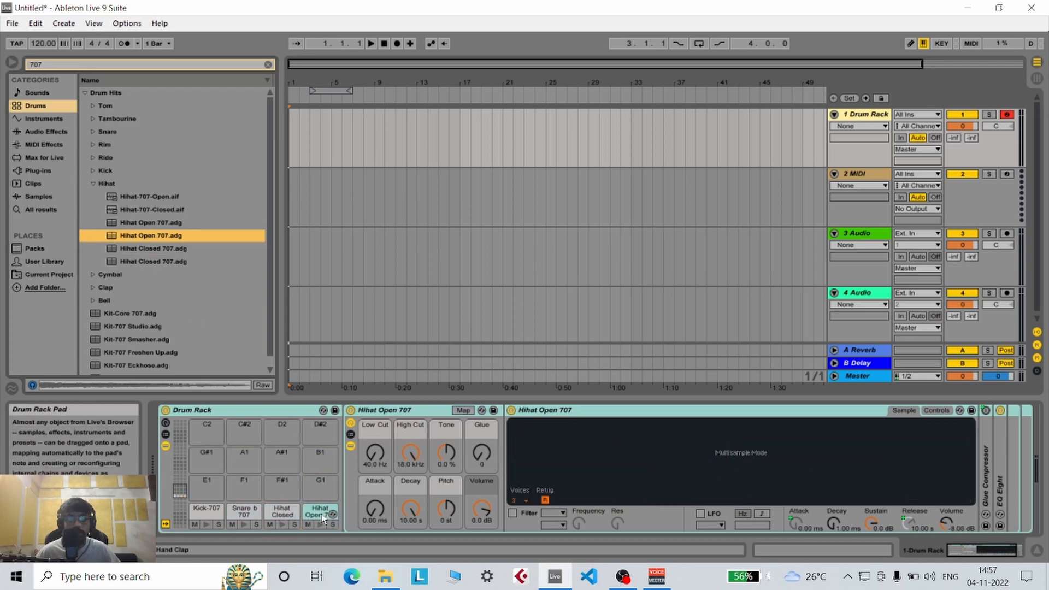
left_click(93, 185)
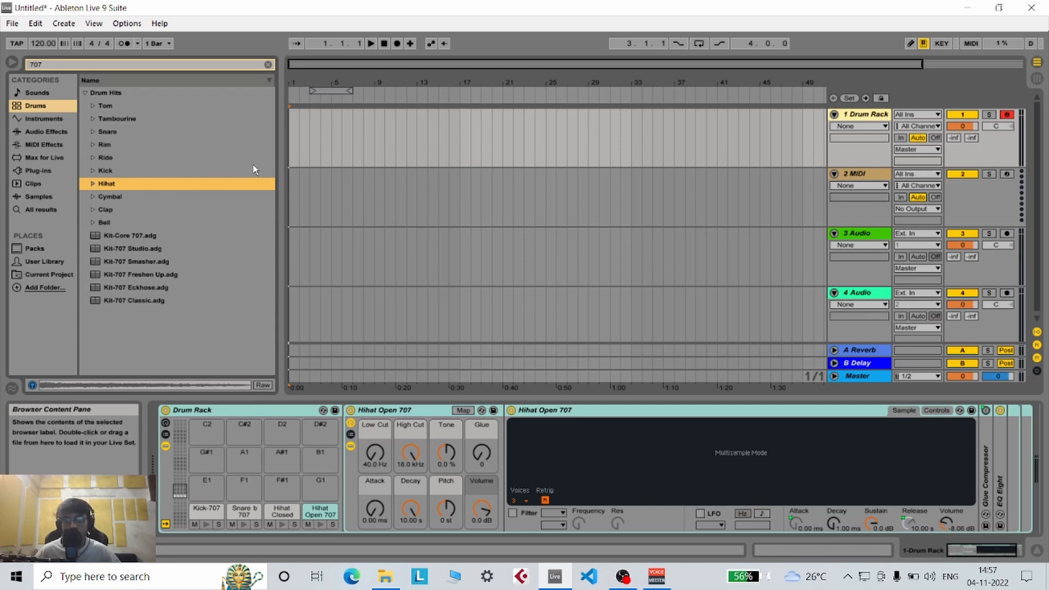
- Clear the browser search, then search Drum Hits for 707 again and expand its Kick folder
left_click(52, 106)
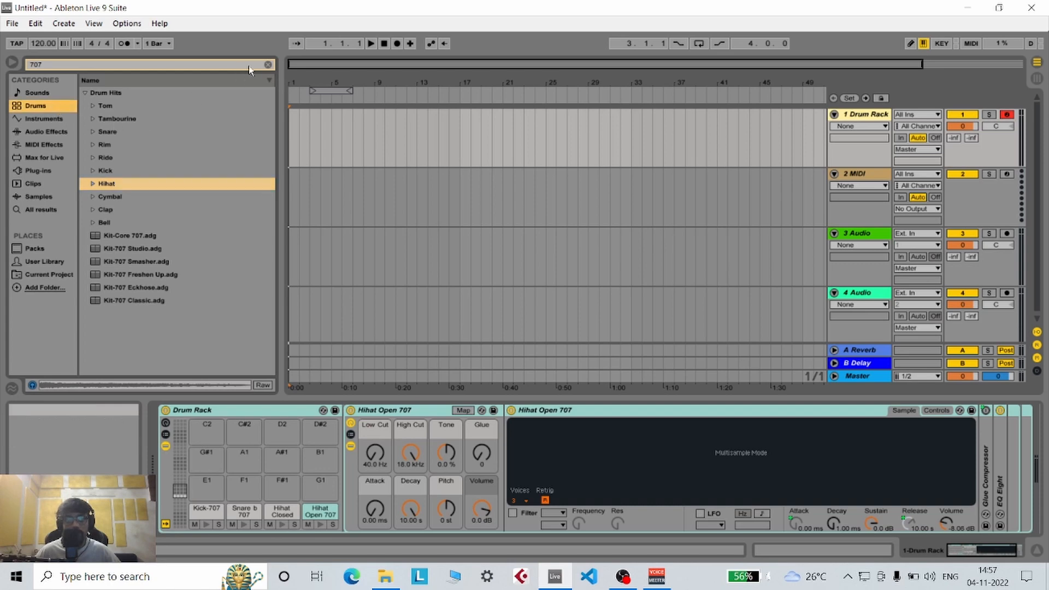
left_click(268, 64)
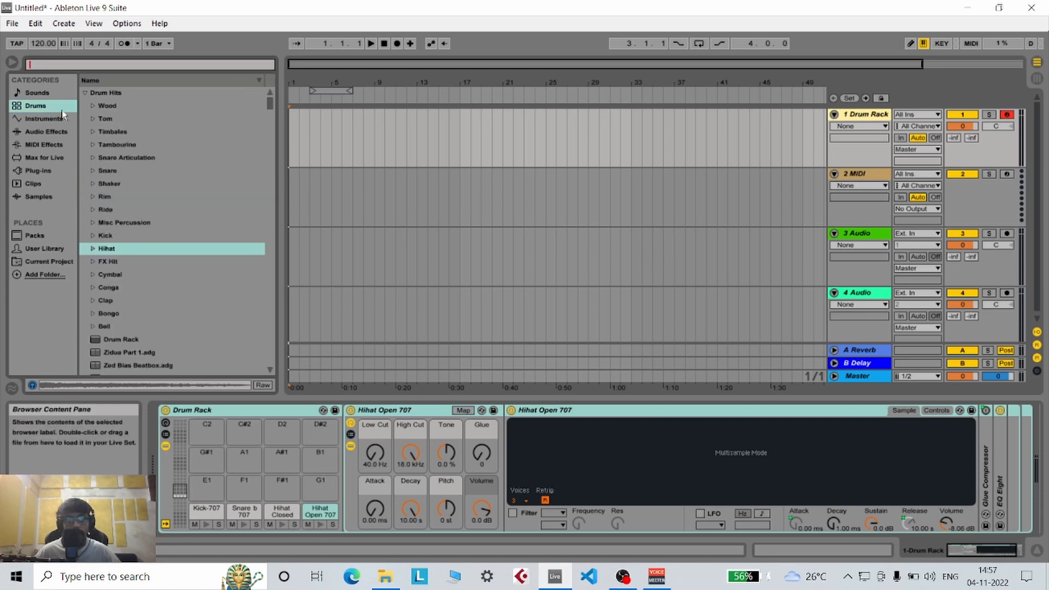
left_click(88, 93)
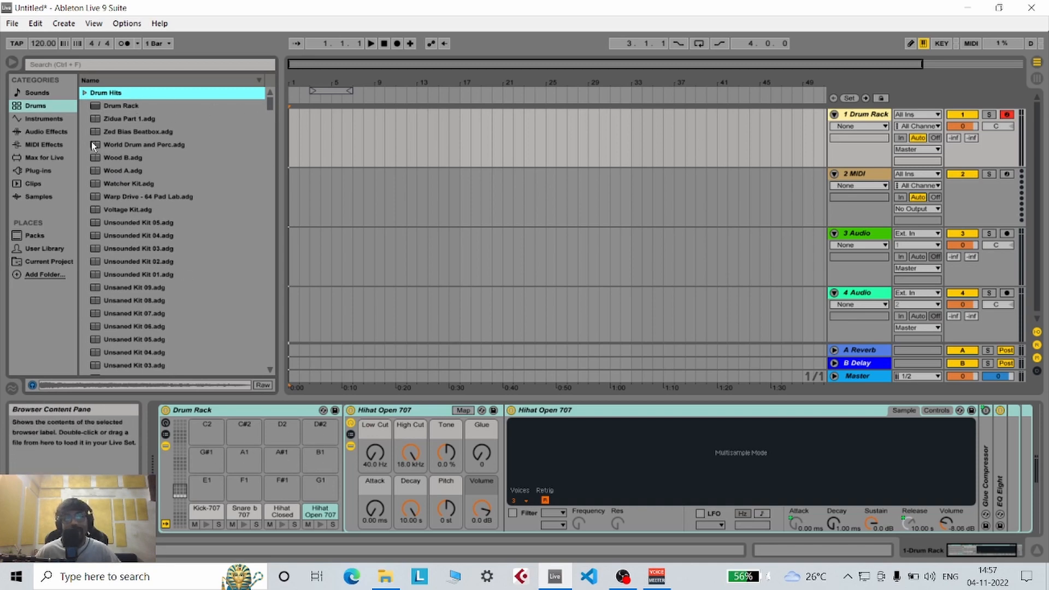
left_click(85, 93)
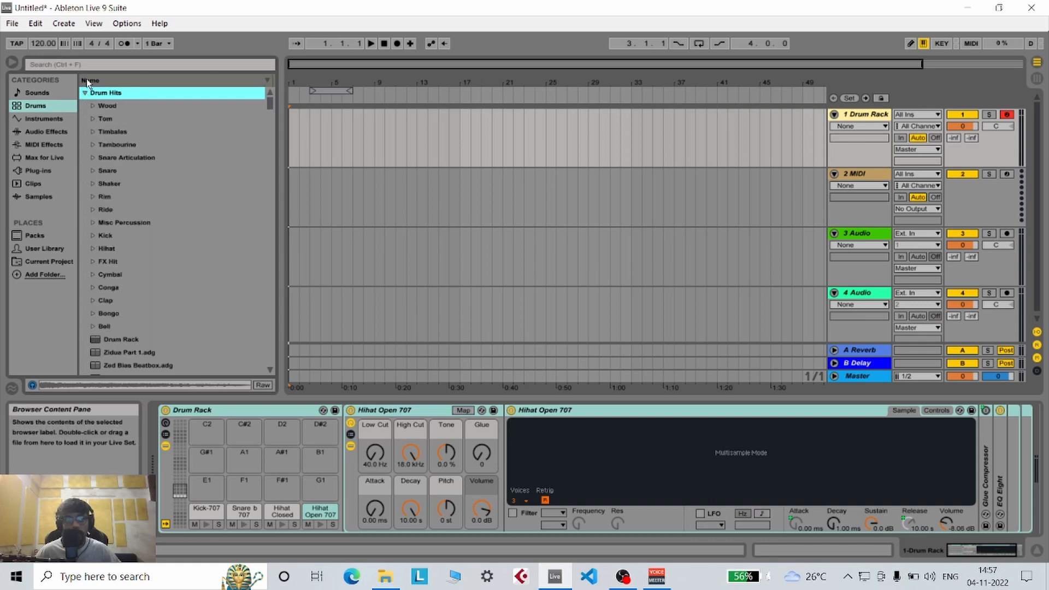
left_click(83, 64)
type("707")
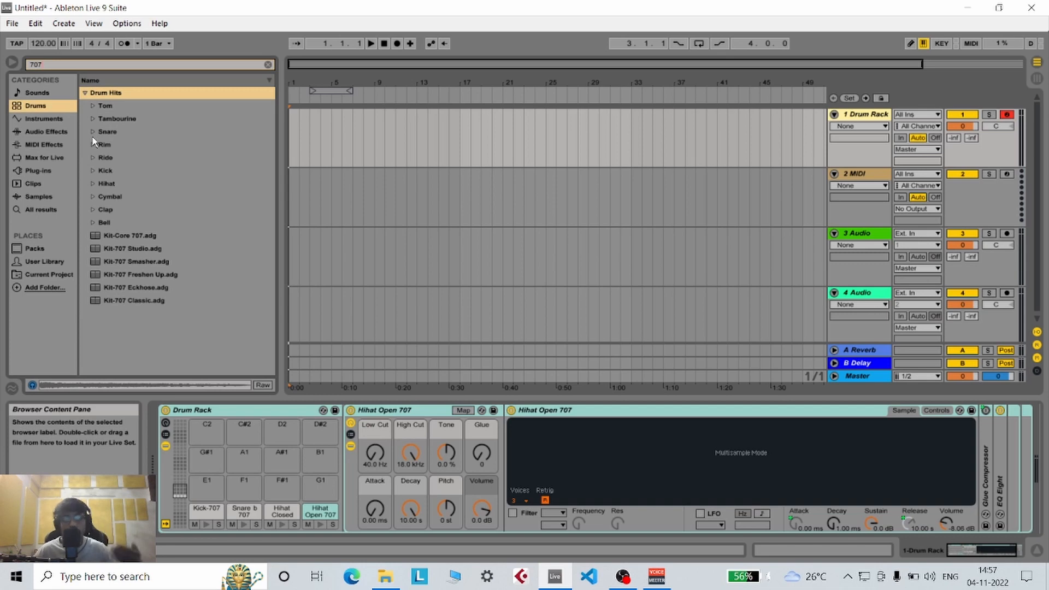
left_click(92, 171)
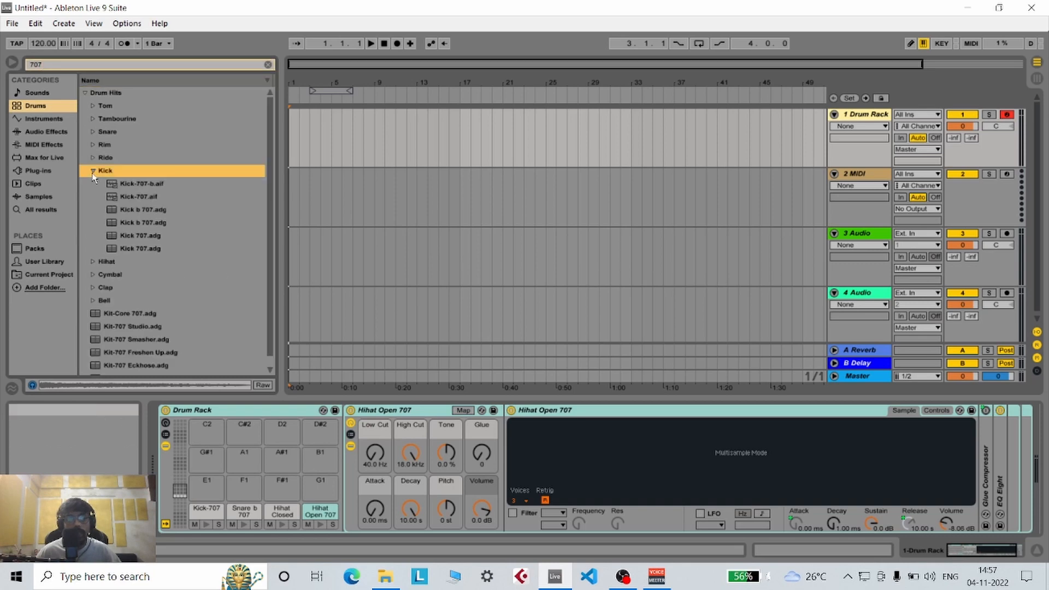
- Look through the Snare and Hihat folders among the 707 drum hits
left_click(93, 132)
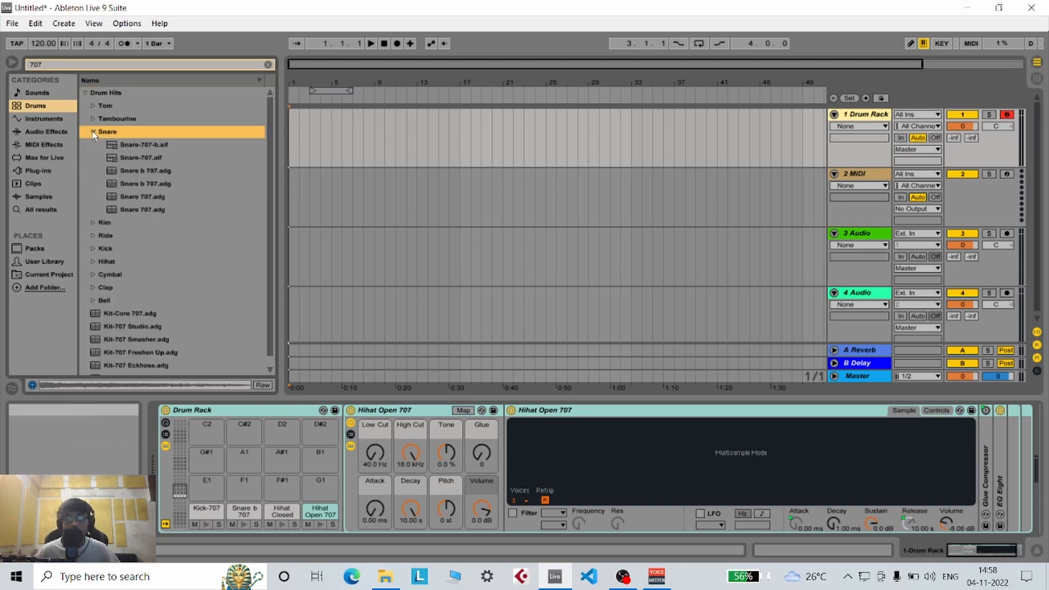
left_click(92, 252)
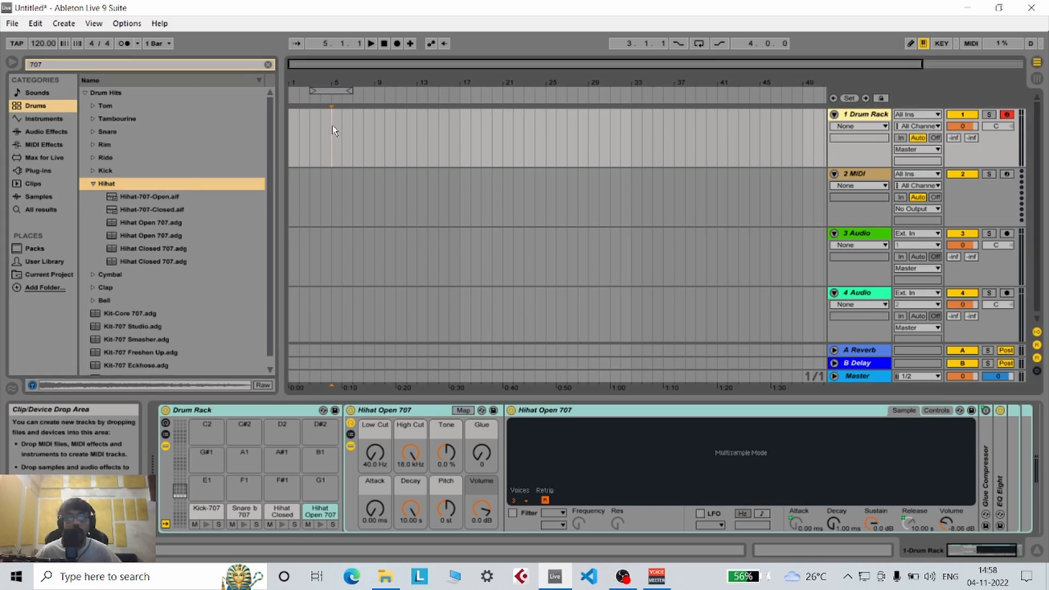
- Insert an empty MIDI clip spanning the first four bars of the Drum Rack track
left_click_drag(332, 126, 290, 132)
right_click(304, 130)
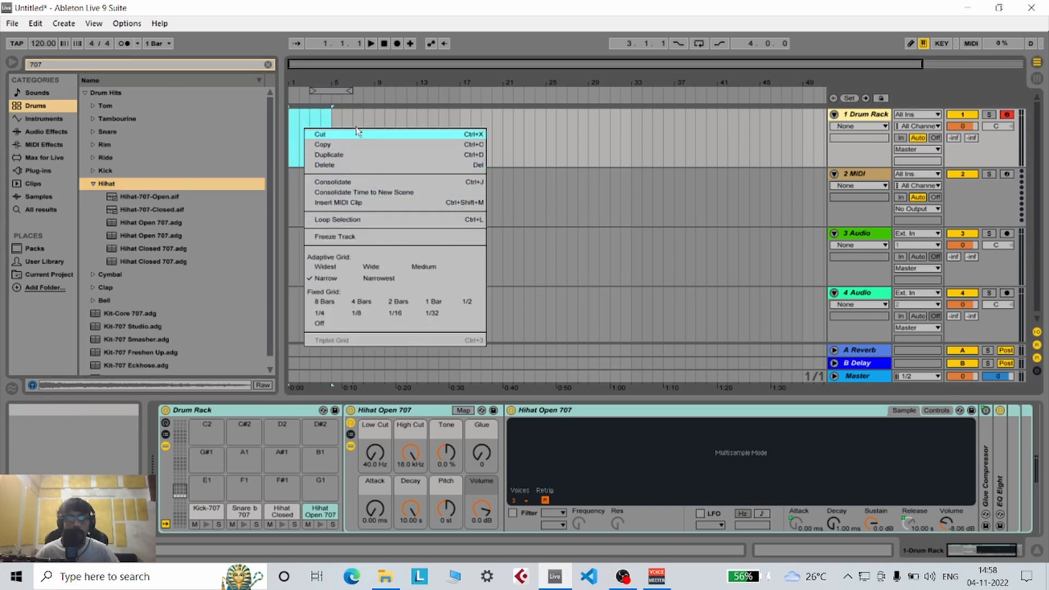
left_click(329, 125)
left_click_drag(329, 125, 288, 131)
right_click(299, 133)
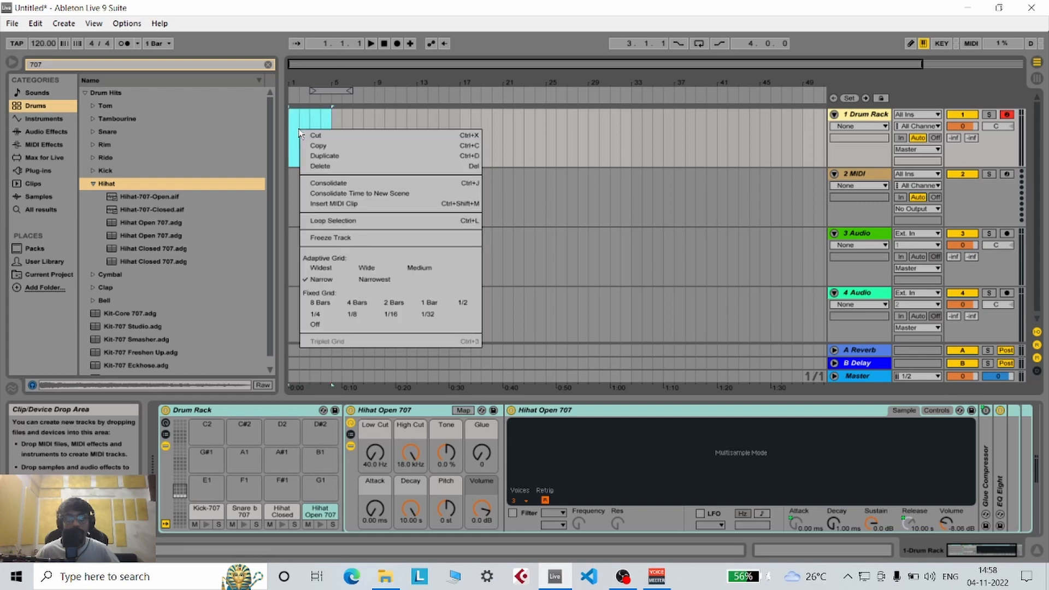
left_click(350, 203)
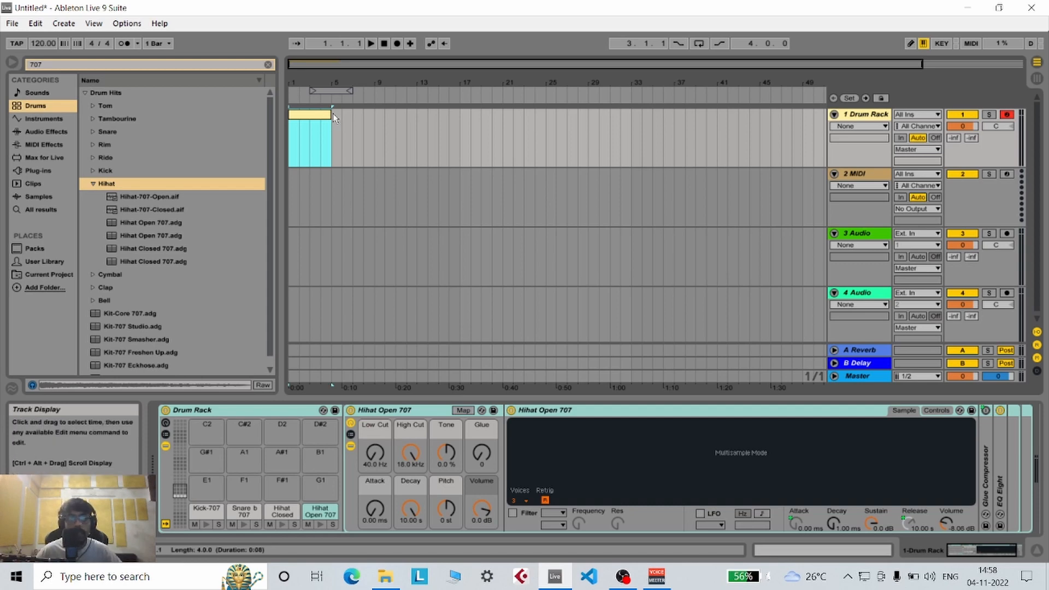
- Open the new clip in an enlarged note editor and set the project tempo to 128 BPM
double_click(311, 115)
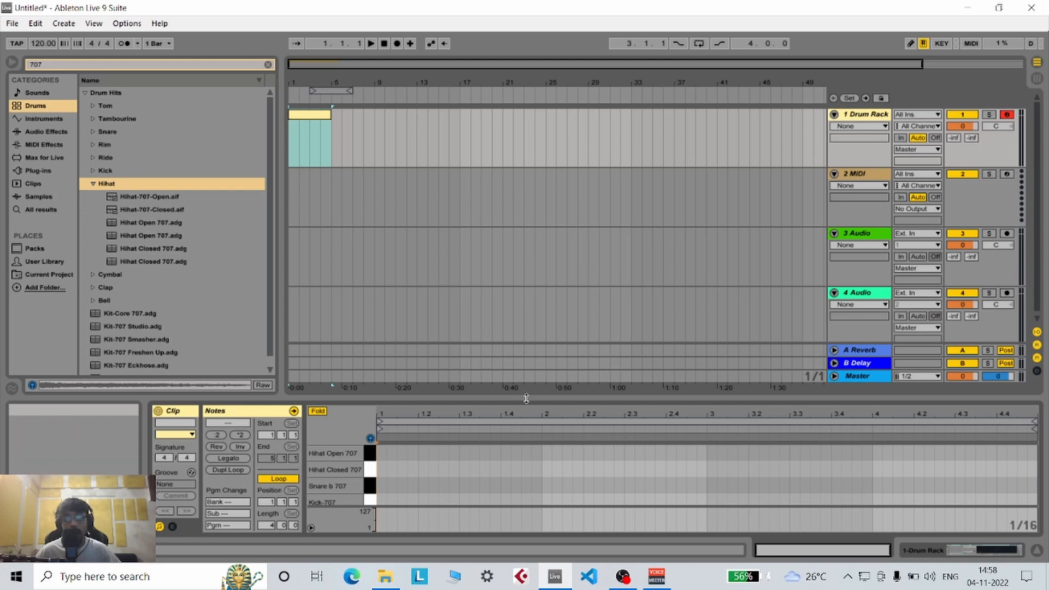
left_click_drag(523, 401, 552, 237)
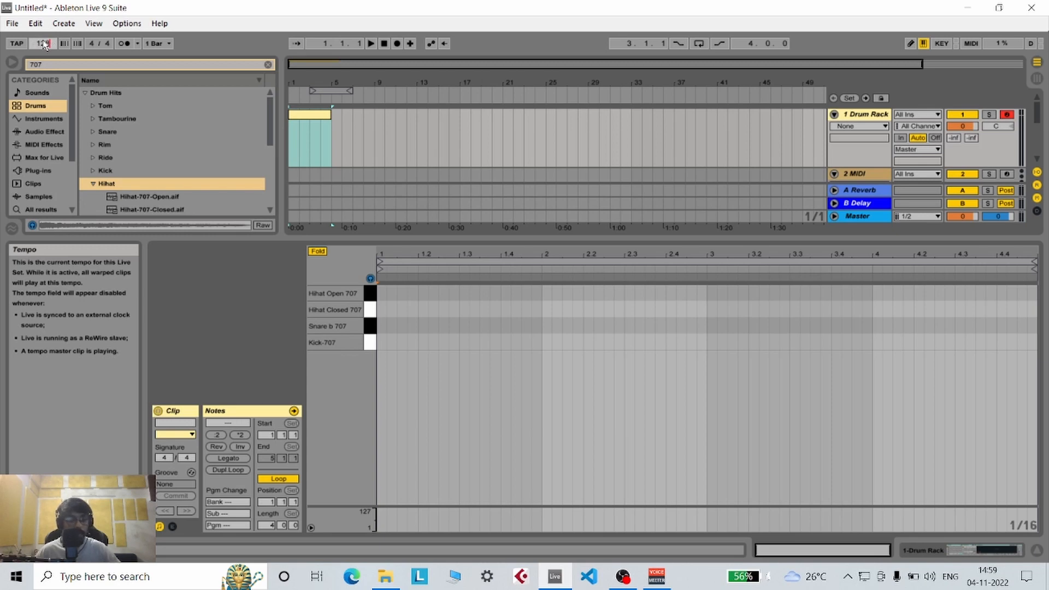
left_click(427, 405)
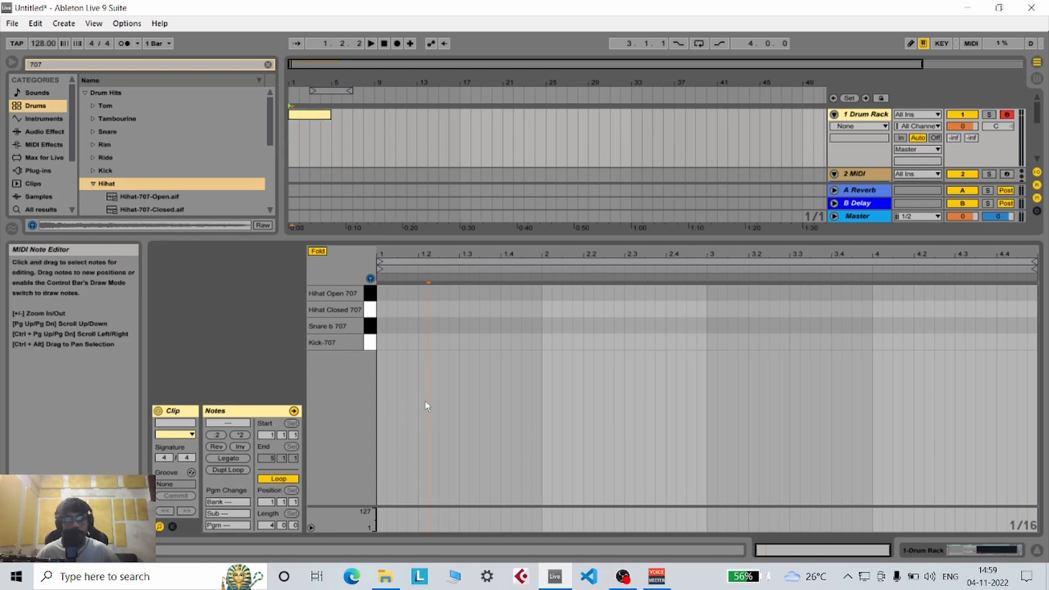
- Add a Kick-707 note on every beat of bars 1 and 2
double_click(382, 342)
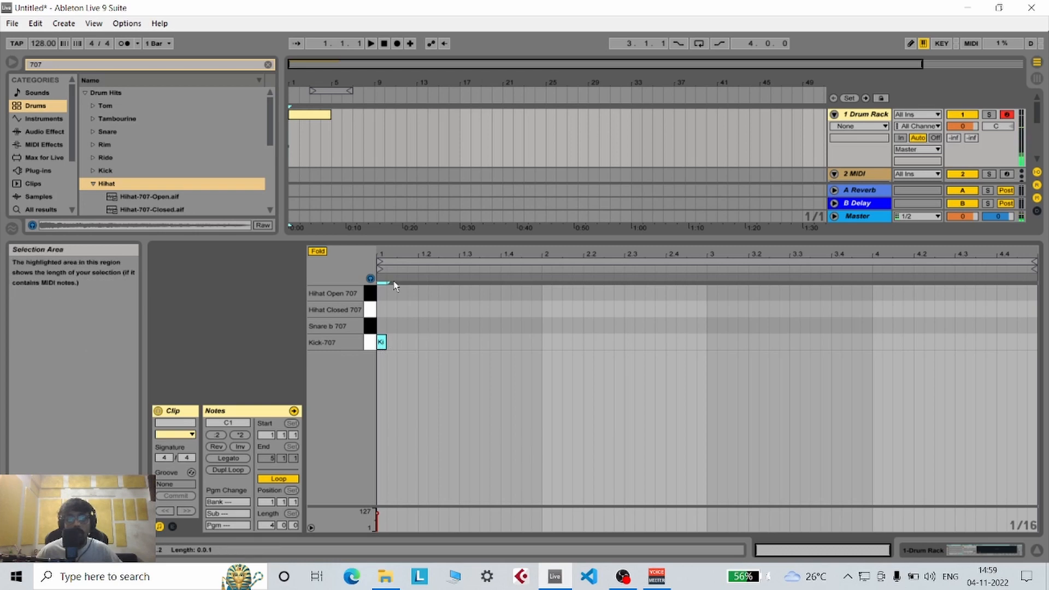
double_click(423, 343)
double_click(464, 342)
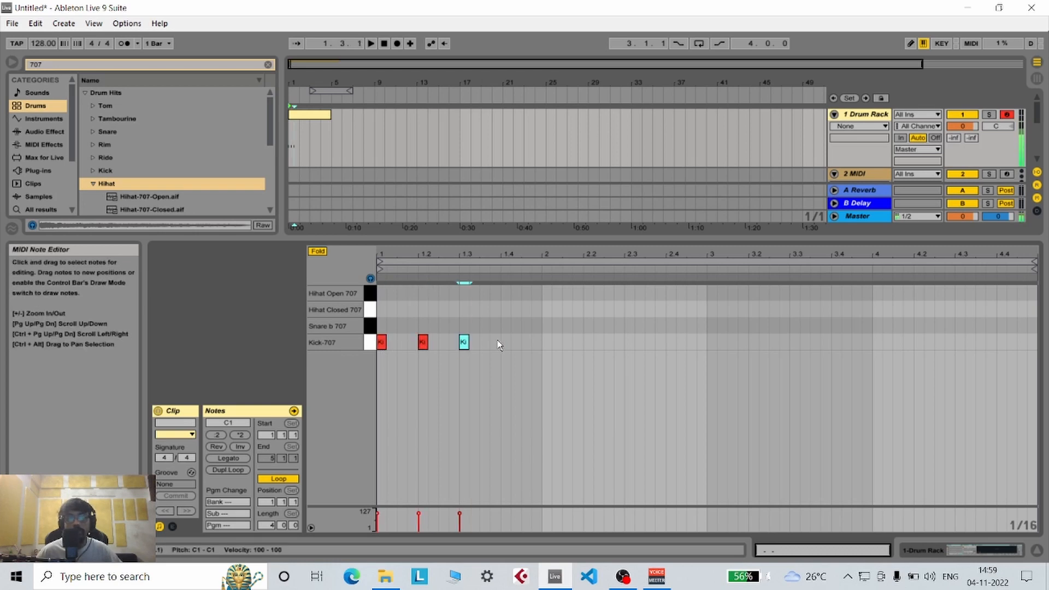
double_click(505, 342)
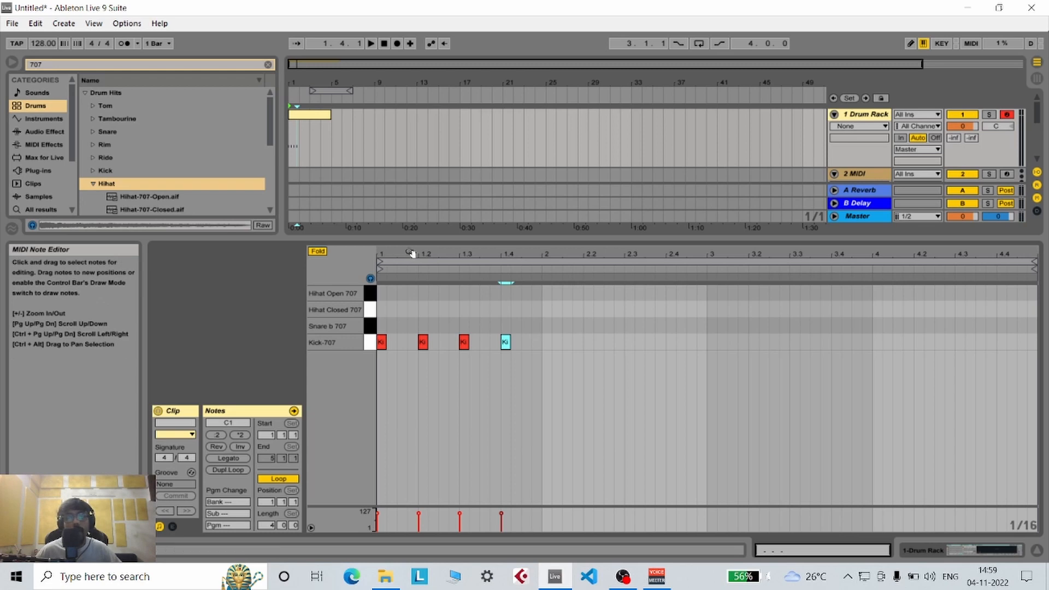
double_click(544, 343)
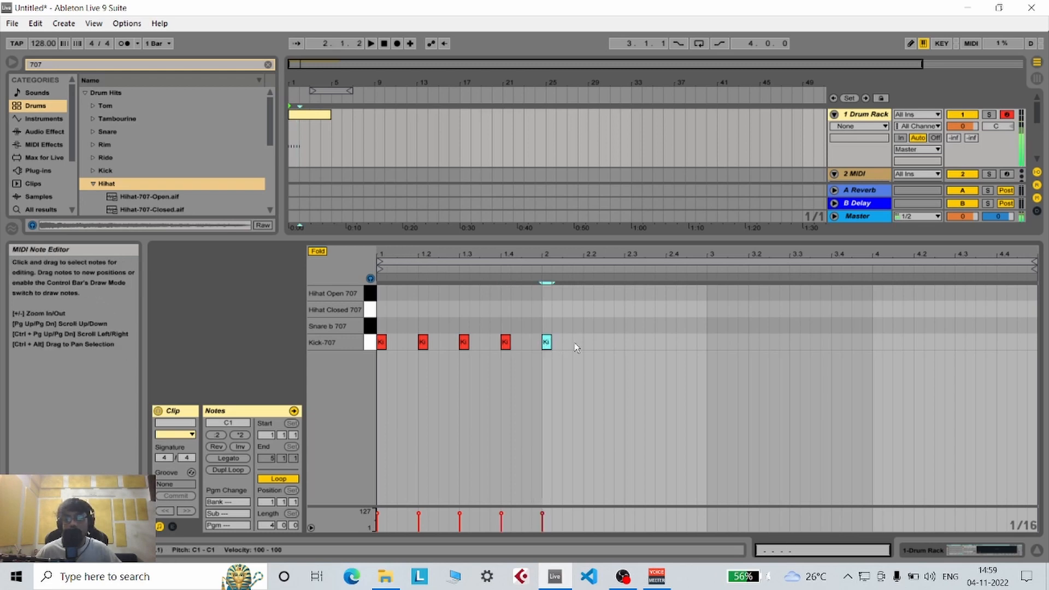
double_click(586, 342)
double_click(629, 342)
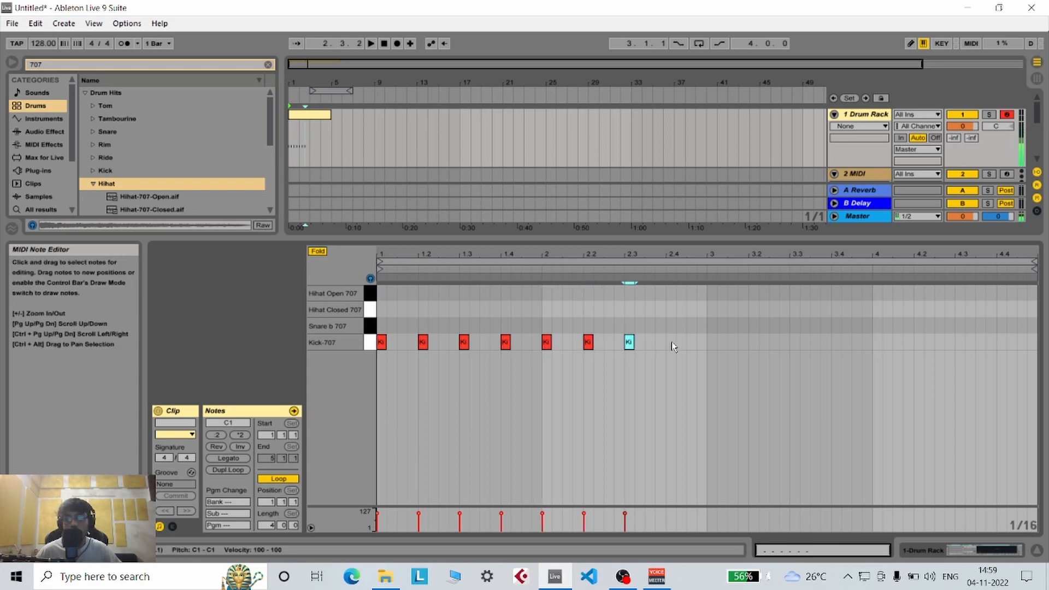
double_click(671, 342)
- Duplicate the two bars of kick notes to fill bars 3 and 4
left_click_drag(707, 337, 367, 353)
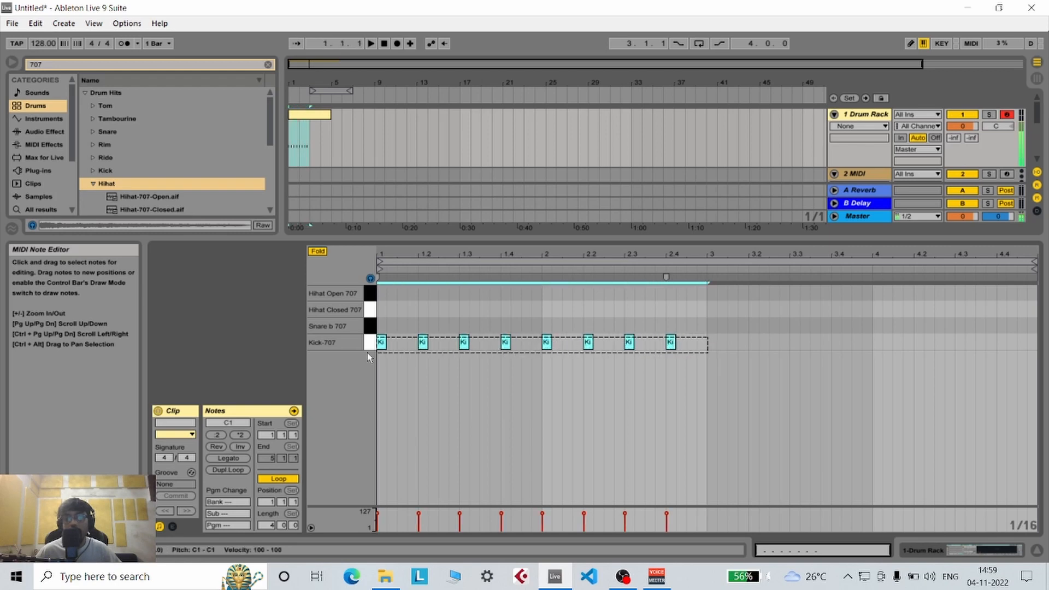
right_click(381, 343)
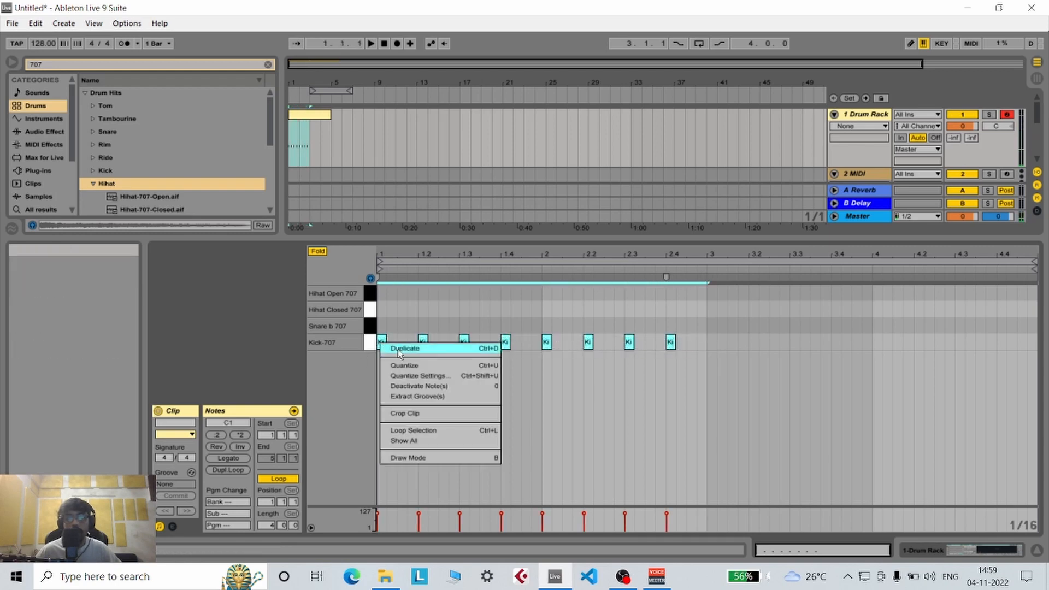
left_click(404, 349)
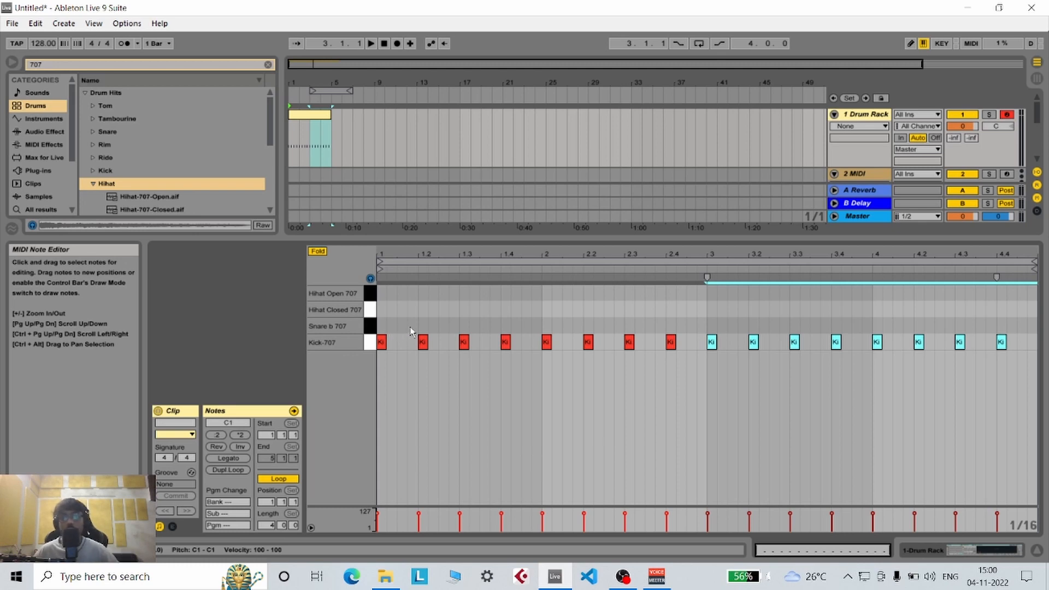
- Add Snare b 707 notes on beats 2 and 4 of bar 1
left_click(427, 328)
double_click(427, 327)
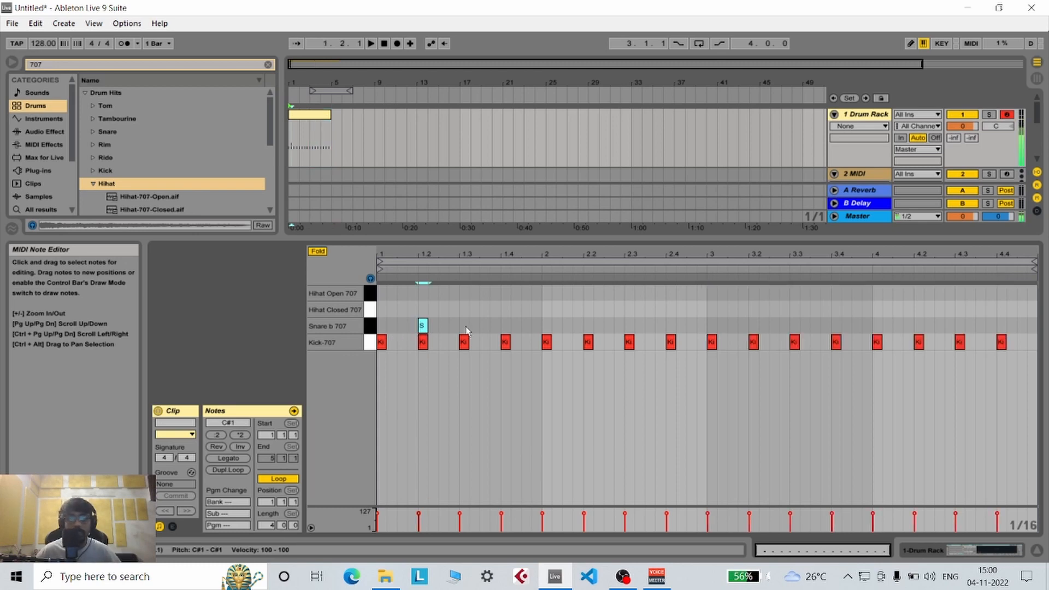
double_click(509, 325)
- Duplicate bar 1's two snare notes across bars 2, 3 and 4
left_click_drag(543, 324, 383, 322)
right_click(507, 327)
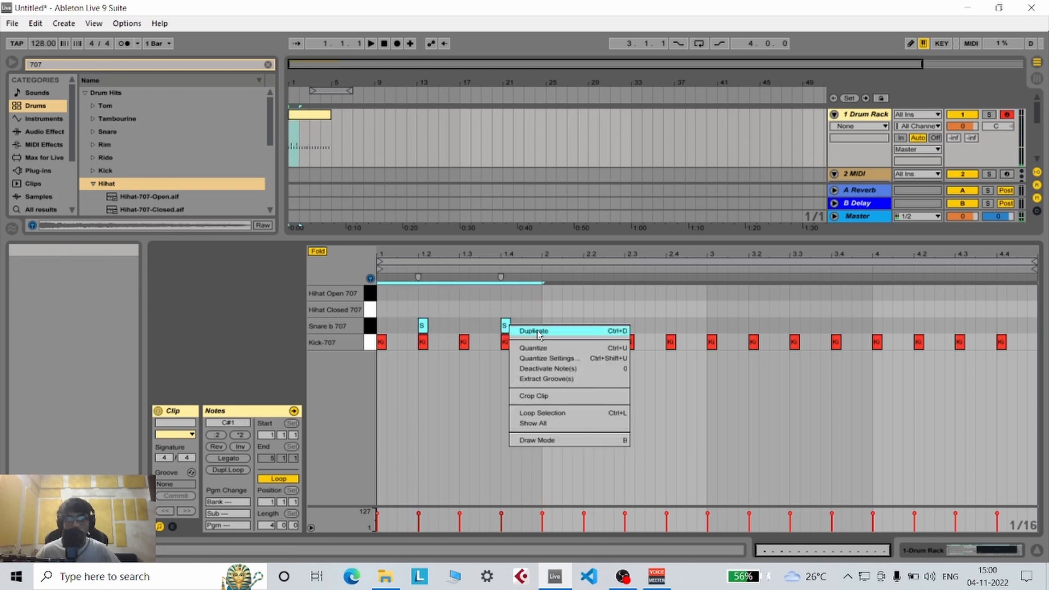
left_click(533, 329)
right_click(671, 327)
left_click(695, 329)
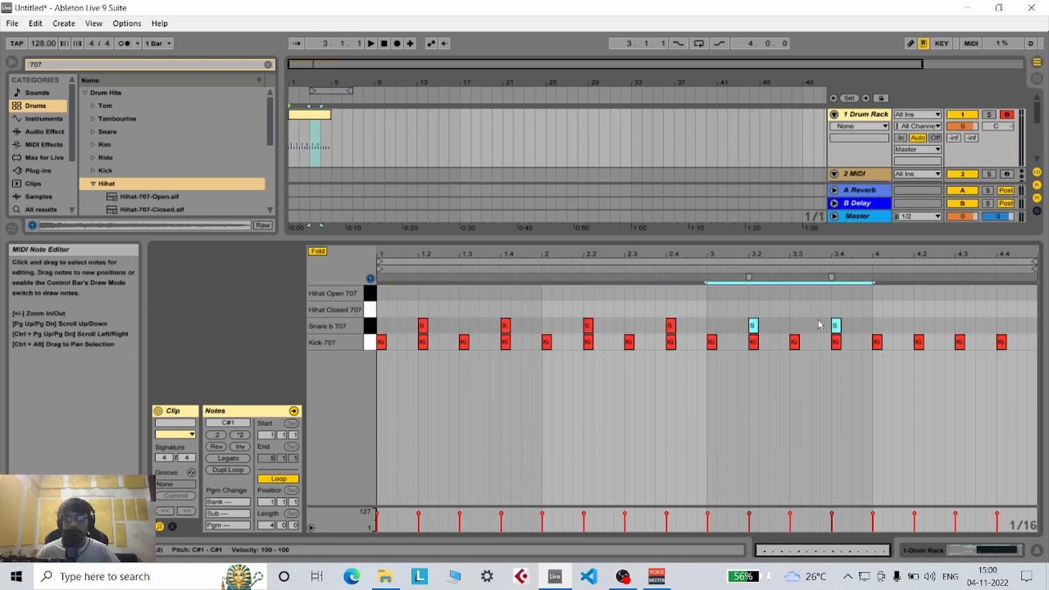
right_click(836, 326)
left_click(859, 329)
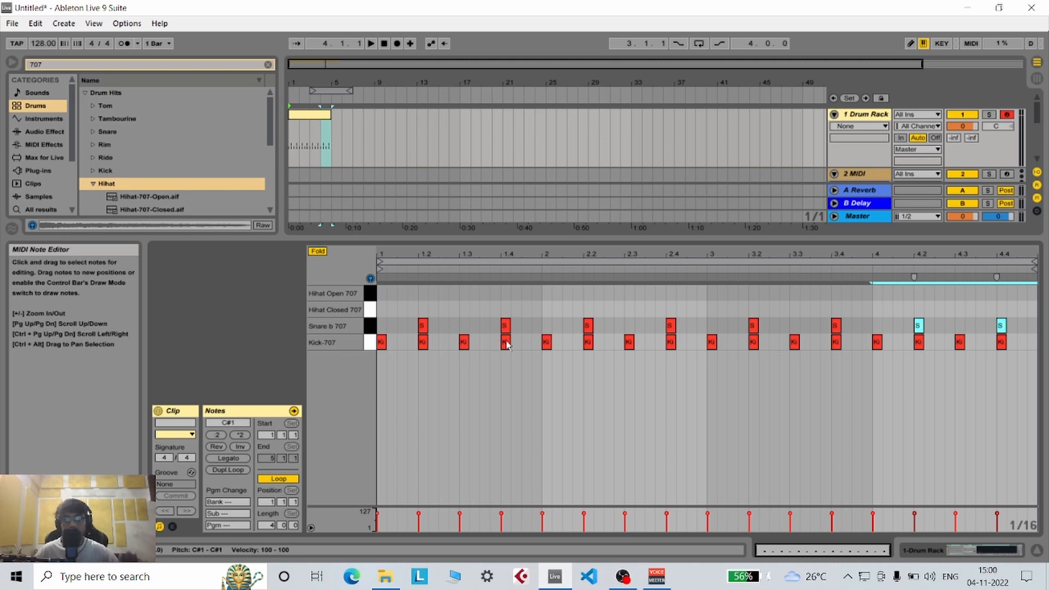
- Play back the kick and snare pattern and lower the Drum Rack track volume to -3.0 dB
left_click(382, 46)
key("space")
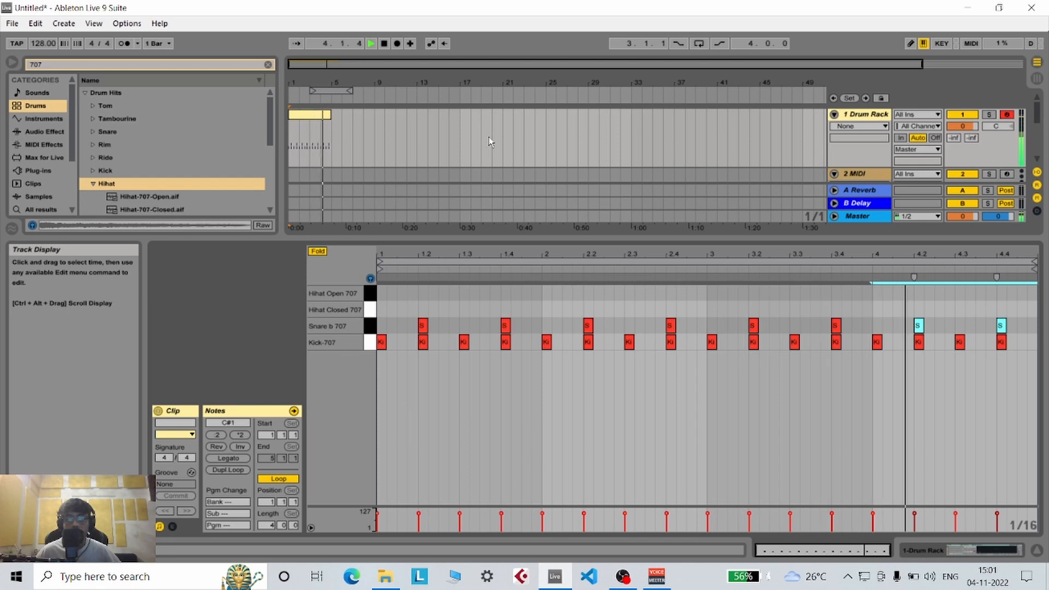
key("space")
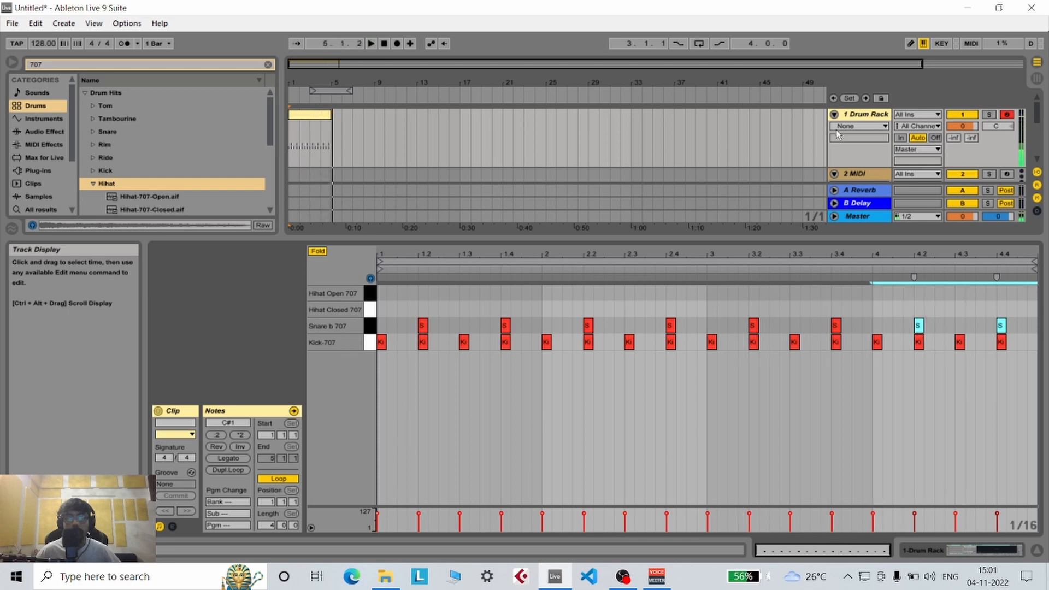
left_click_drag(965, 126, 965, 146)
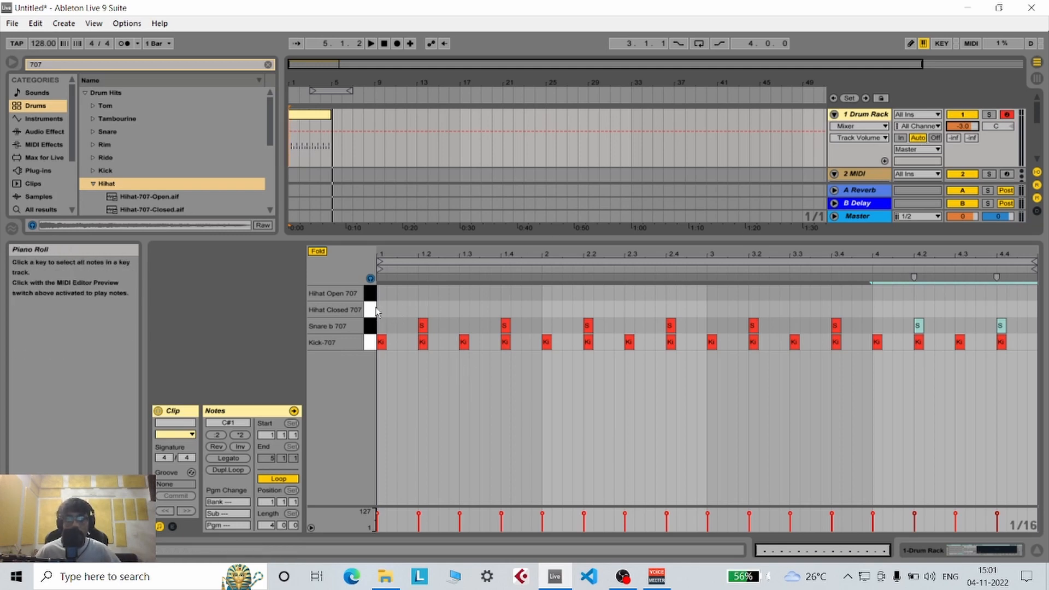
- Add four Hihat Closed 707 notes in bar 1, one on each offbeat between the kicks
double_click(402, 310)
double_click(444, 309)
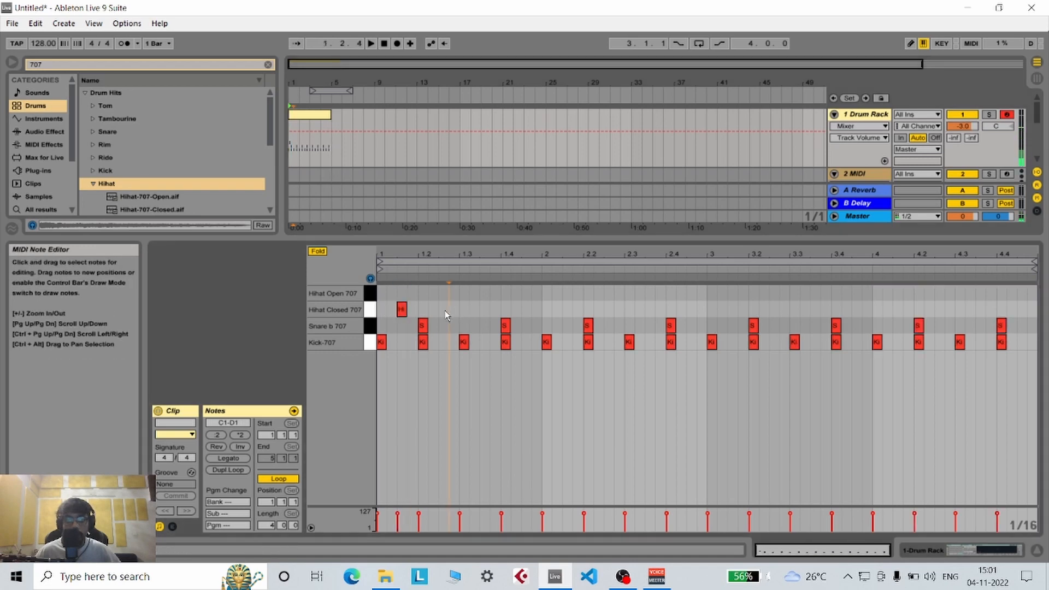
double_click(485, 309)
double_click(526, 310)
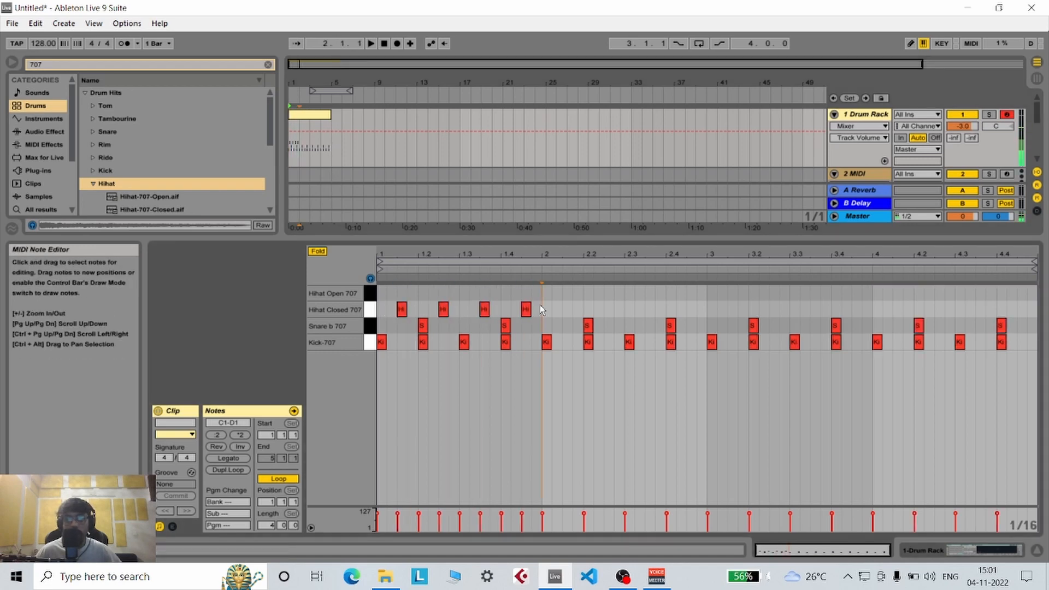
- Duplicate bar 1's closed hi-hat notes across bars 2, 3 and 4
left_click_drag(541, 305, 324, 313)
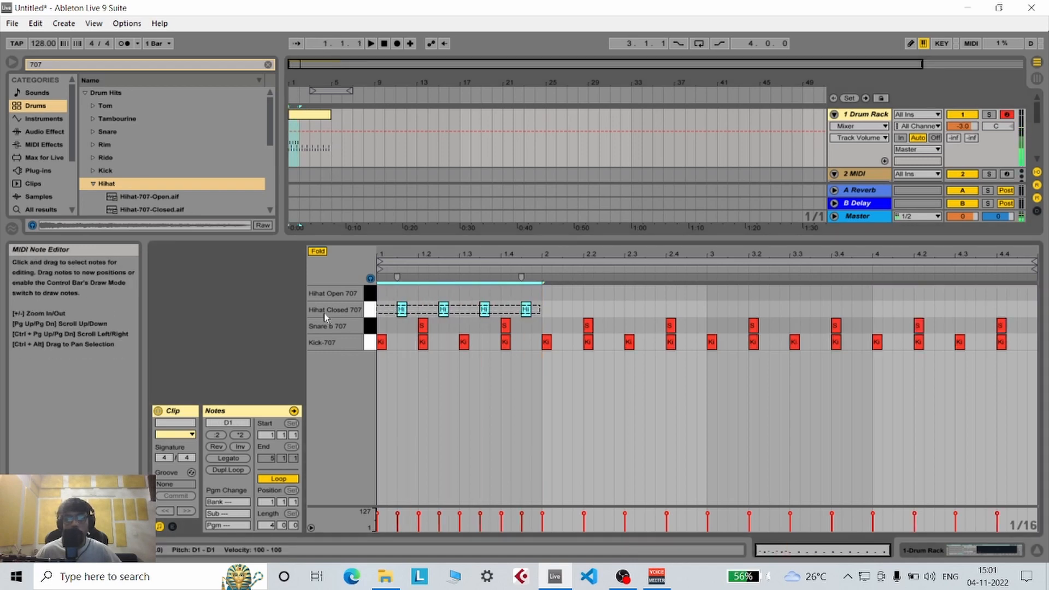
right_click(526, 311)
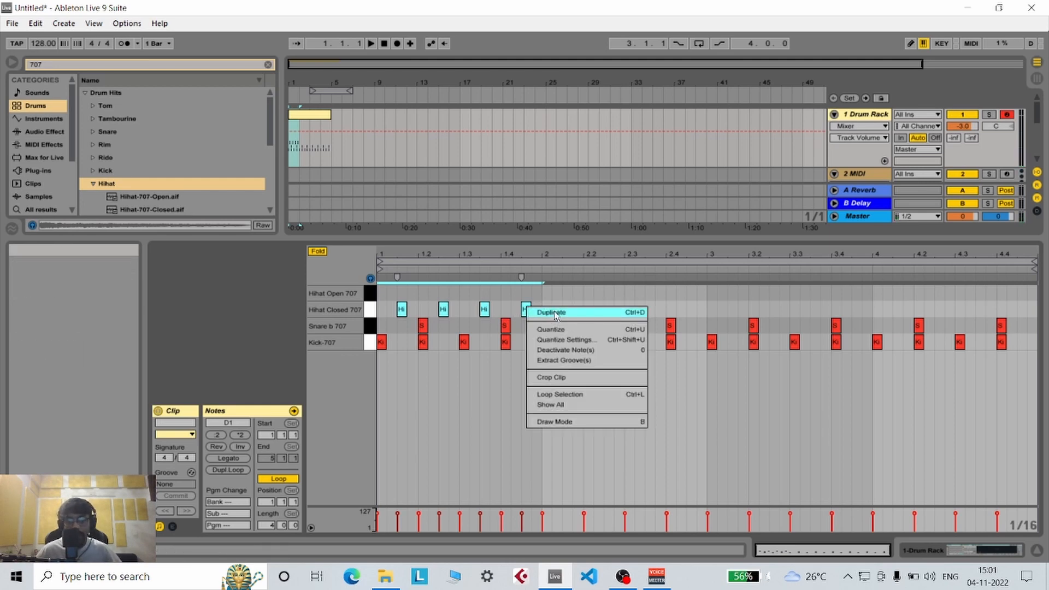
left_click(553, 313)
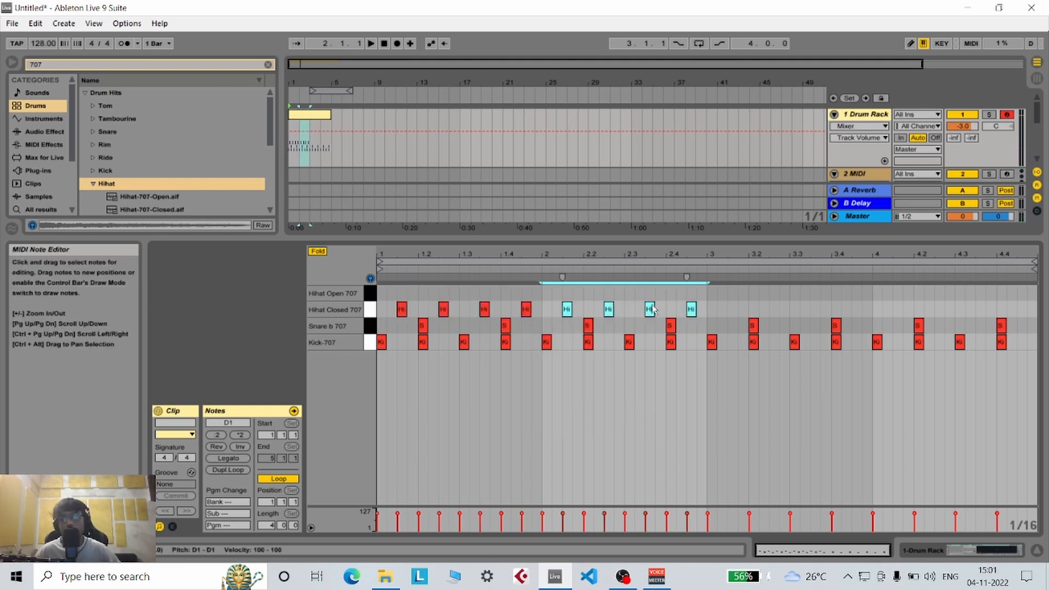
right_click(692, 309)
left_click(716, 316)
right_click(858, 311)
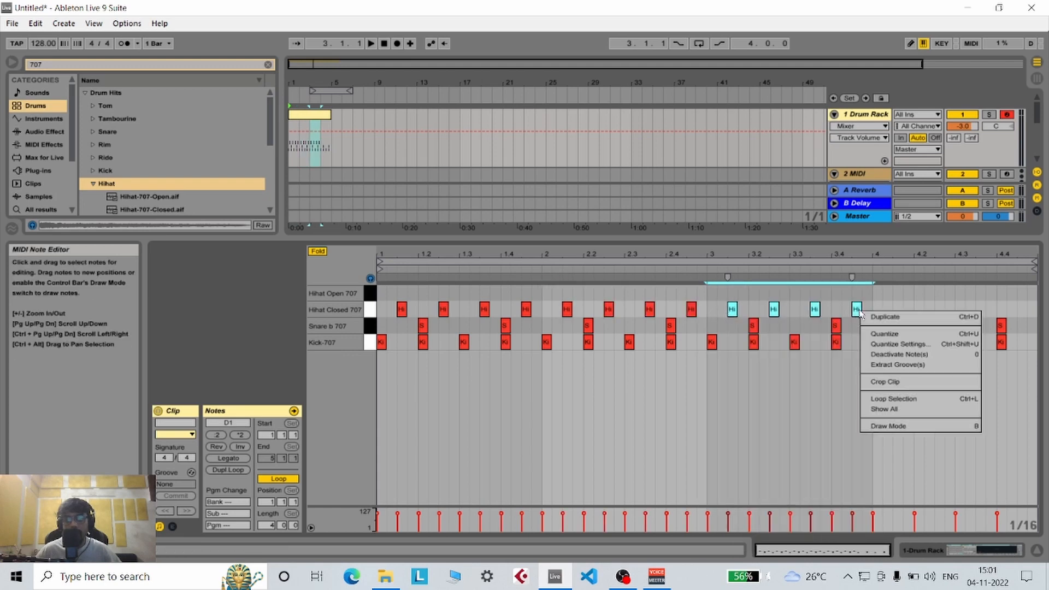
left_click(878, 316)
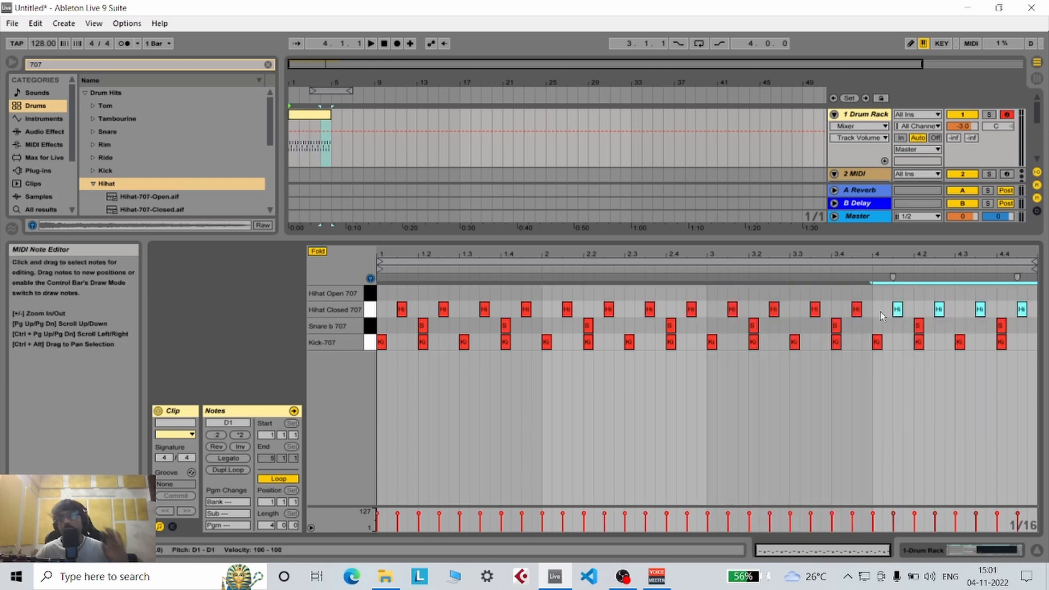
- Move the last closed hi-hat note of bars 2 and 4 up to the Hihat Open 707 row
left_click(692, 310)
key("space")
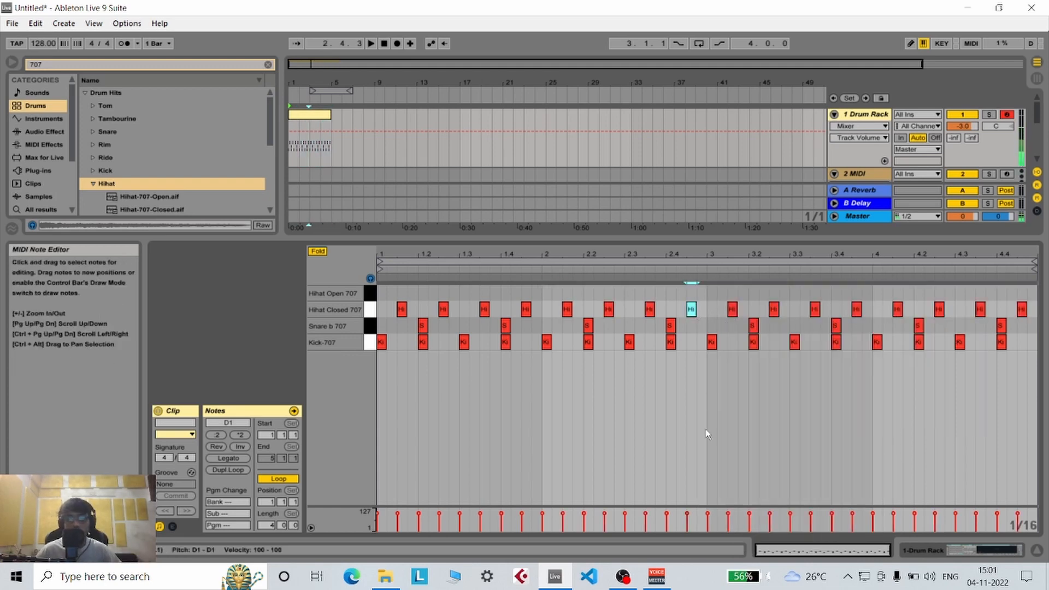
key("Up")
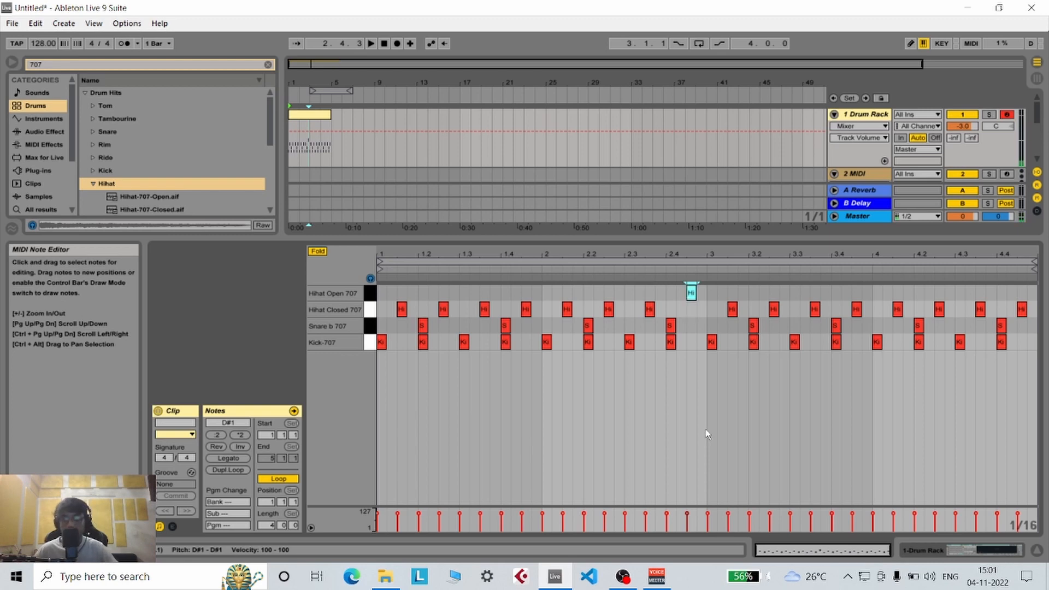
left_click(1023, 311)
key("Up")
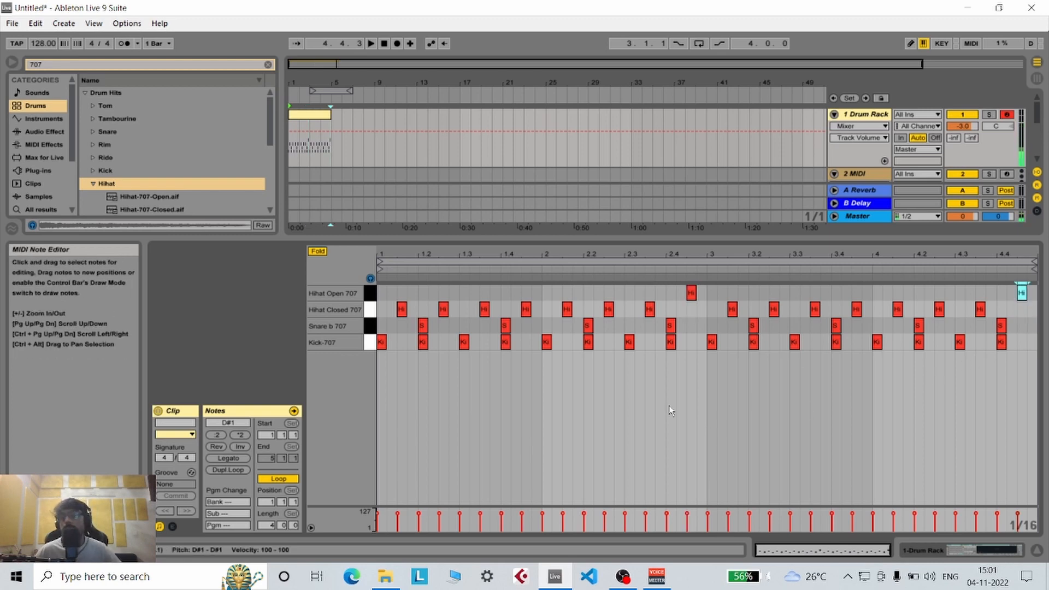
- Lower the Drum Rack track volume to -6.0 dB and play back the full beat
left_click_drag(963, 126, 963, 142)
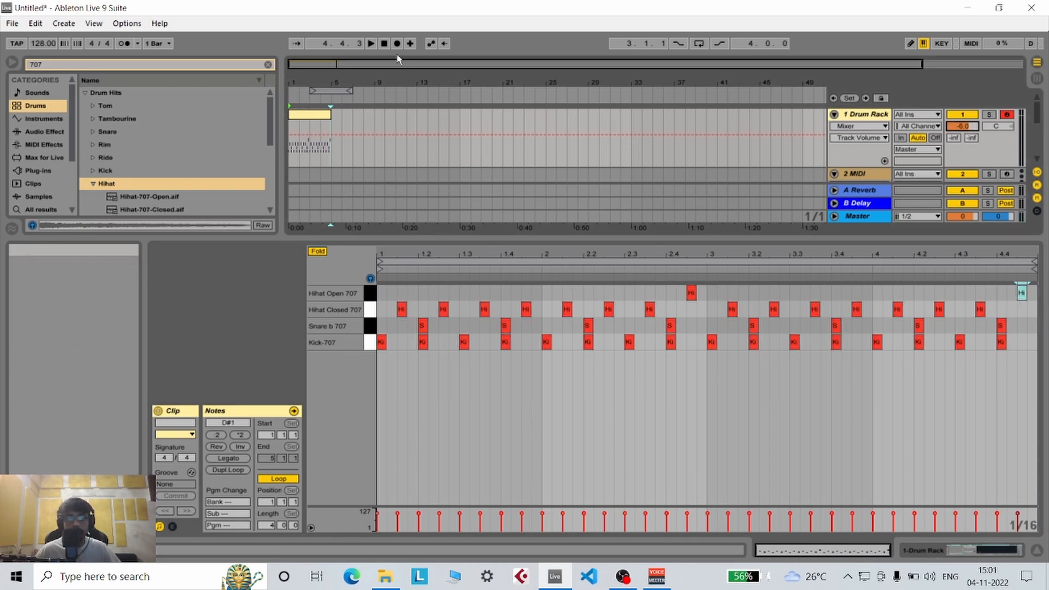
key("space")
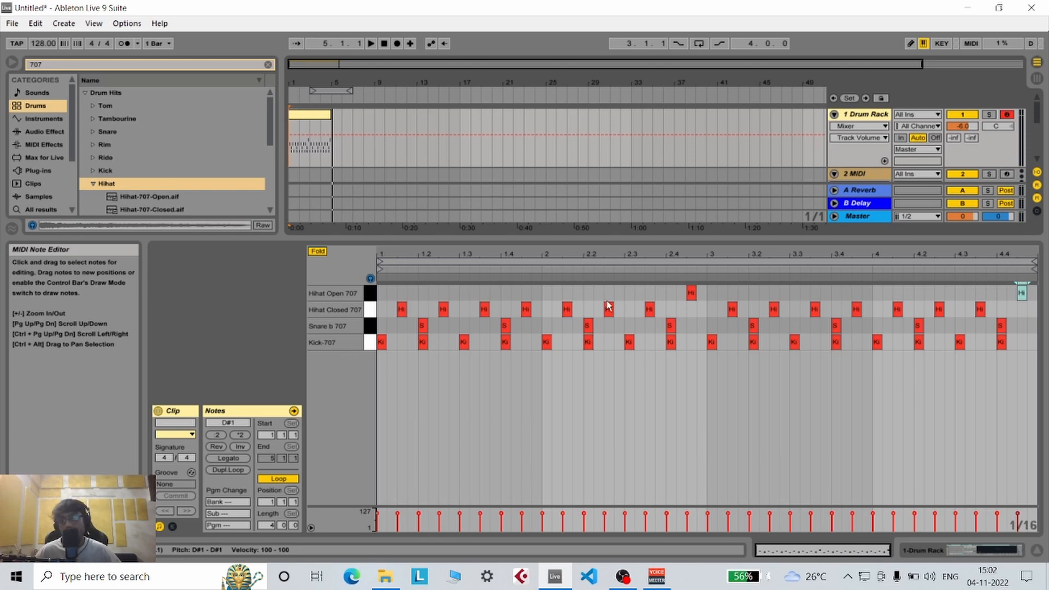
- Select the open hi-hat note at the end of bar 2
left_click(691, 294)
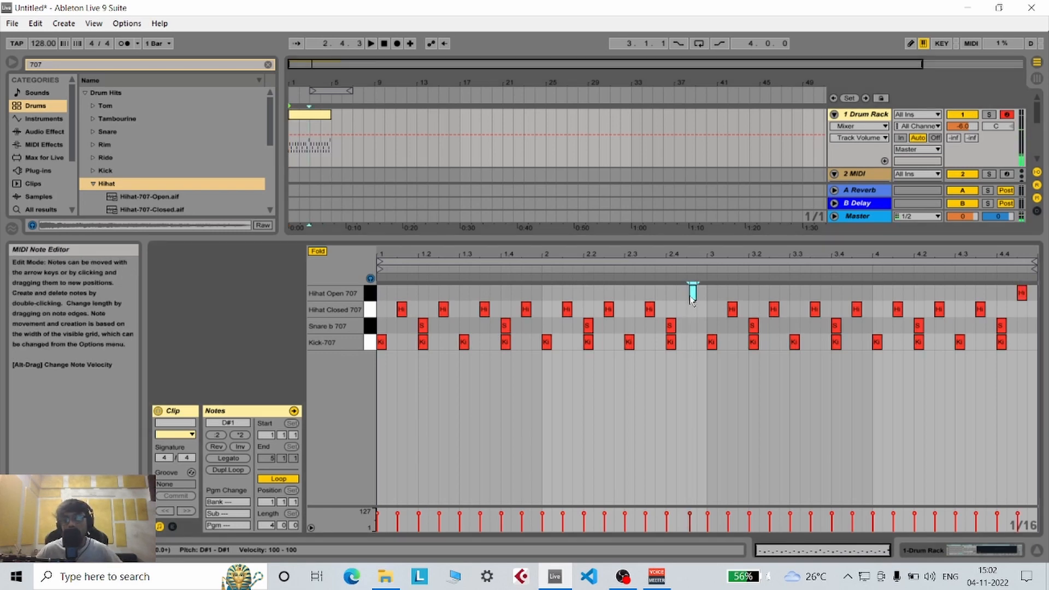